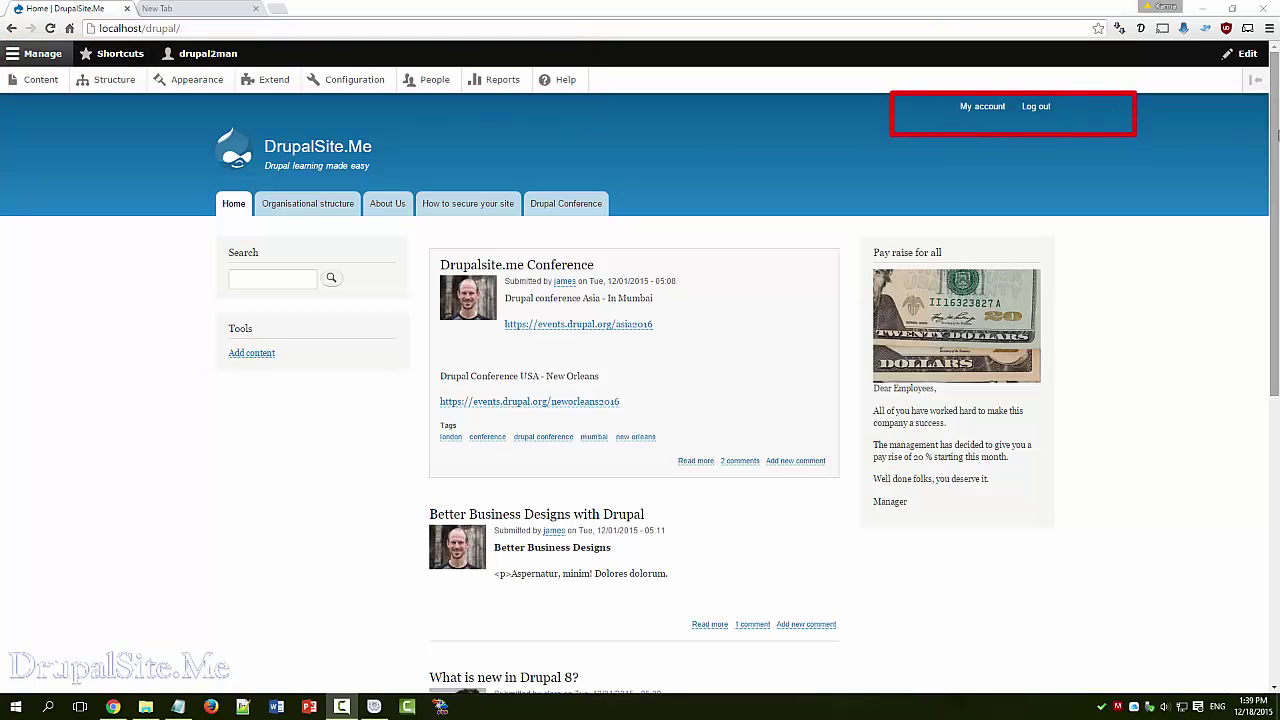
Look over the site's front page and open the form for adding a new menu to the site structure.
drag(1276, 136, 1254, 495)
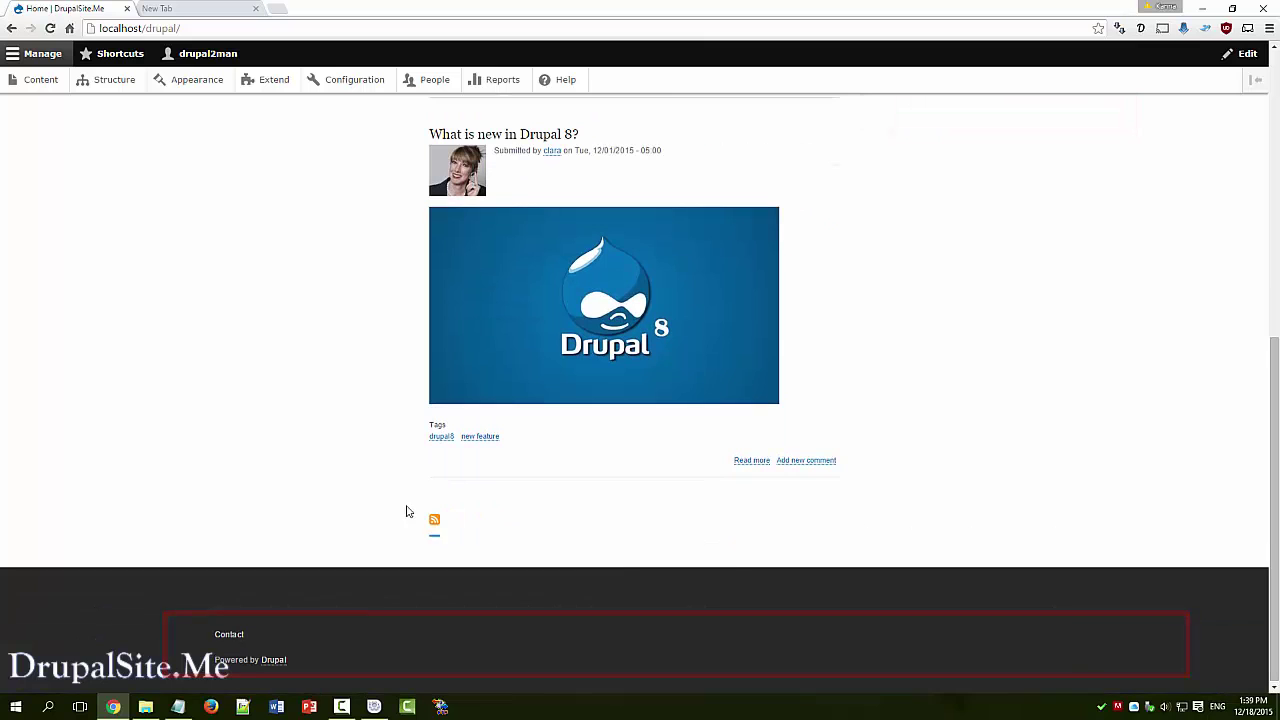
scroll(195, 425, up, 3)
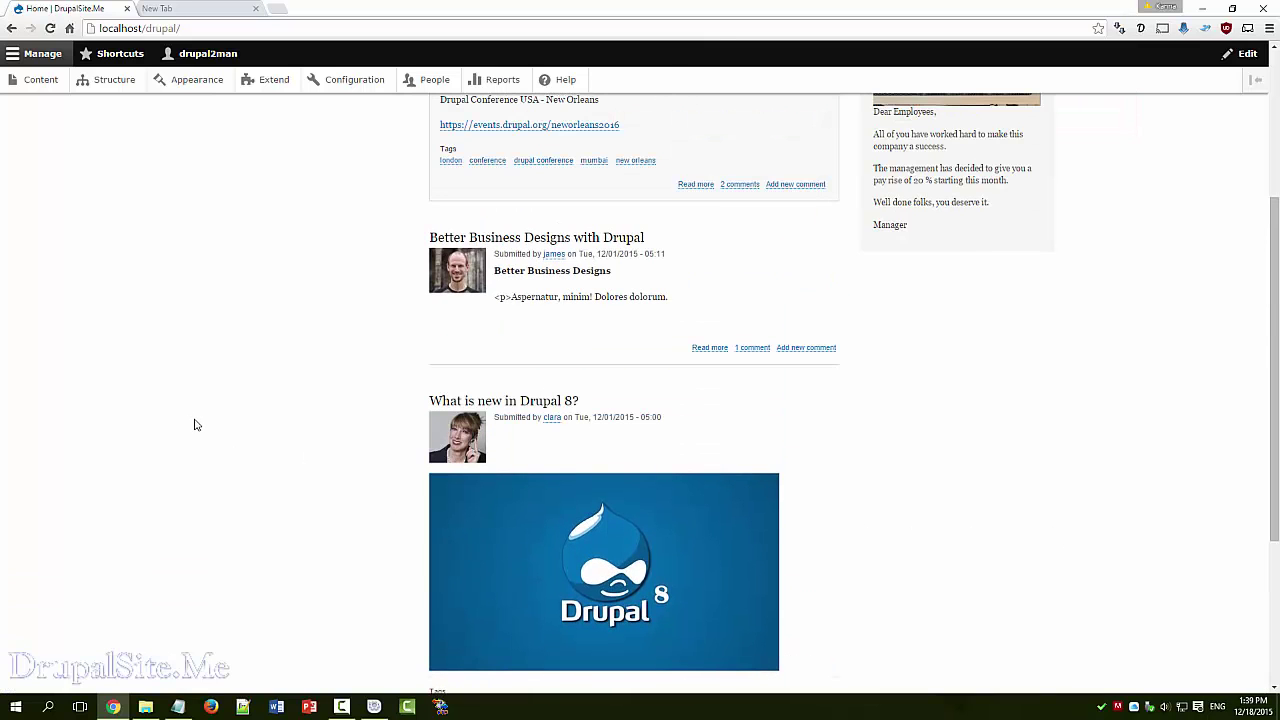
click(114, 82)
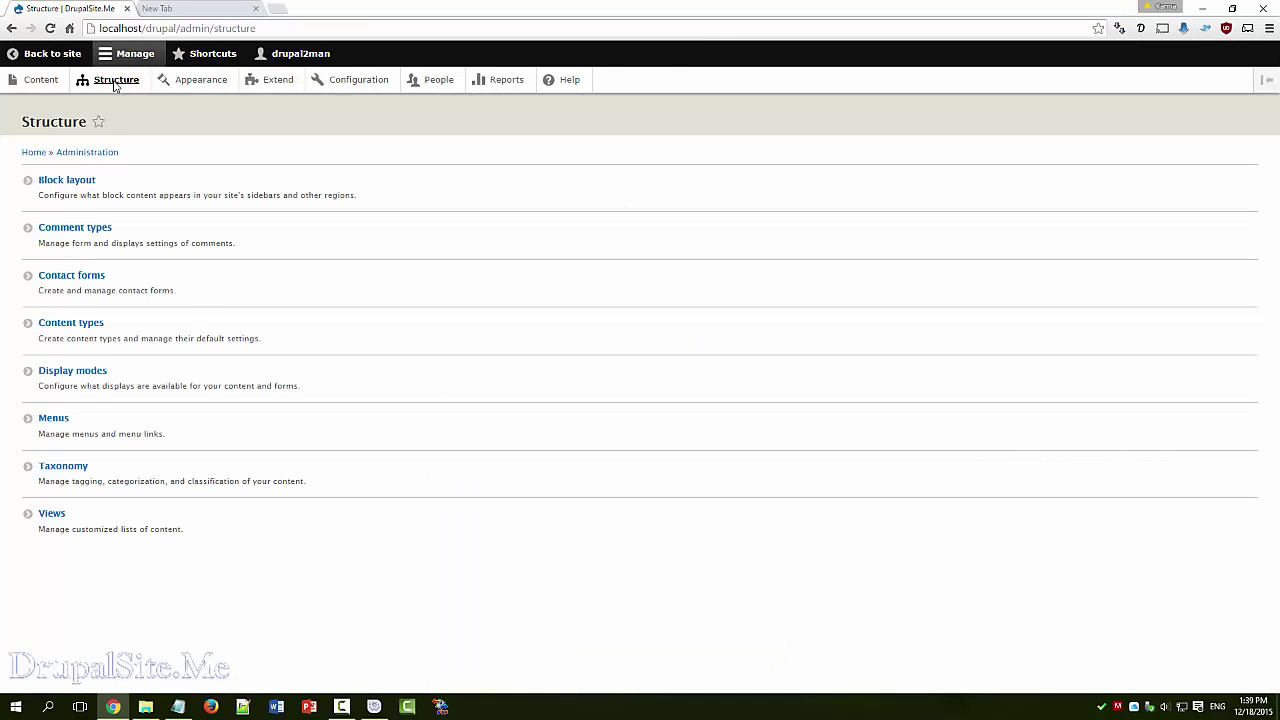
click(55, 420)
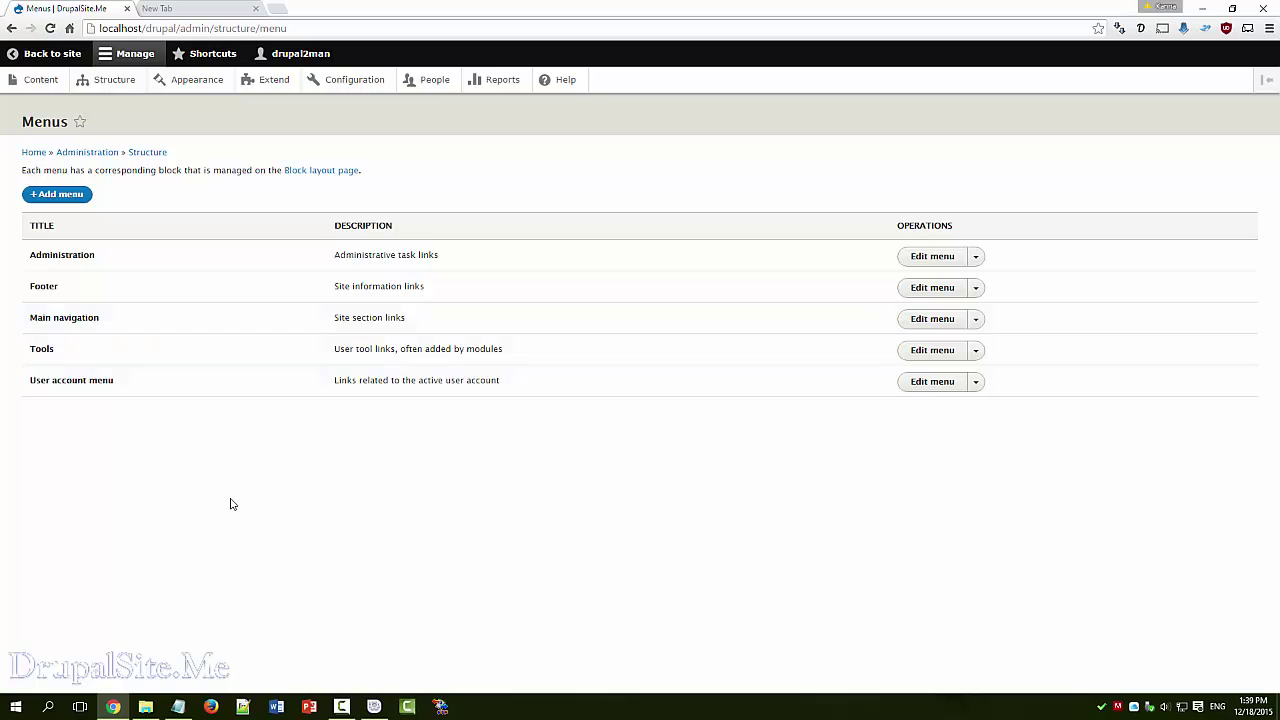
click(62, 196)
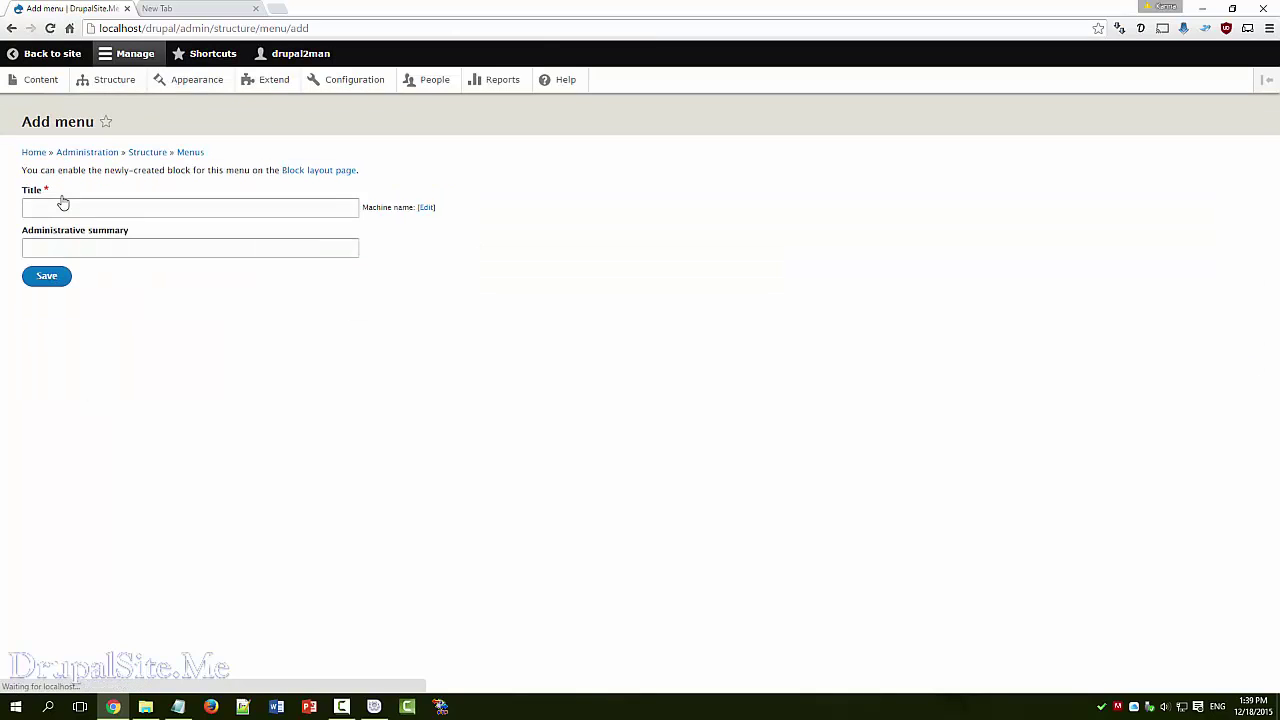
Create a menu titled "Useful Links" with the administrative summary "Useful links - is a test menu" and save it.
click(81, 201)
text(Use)
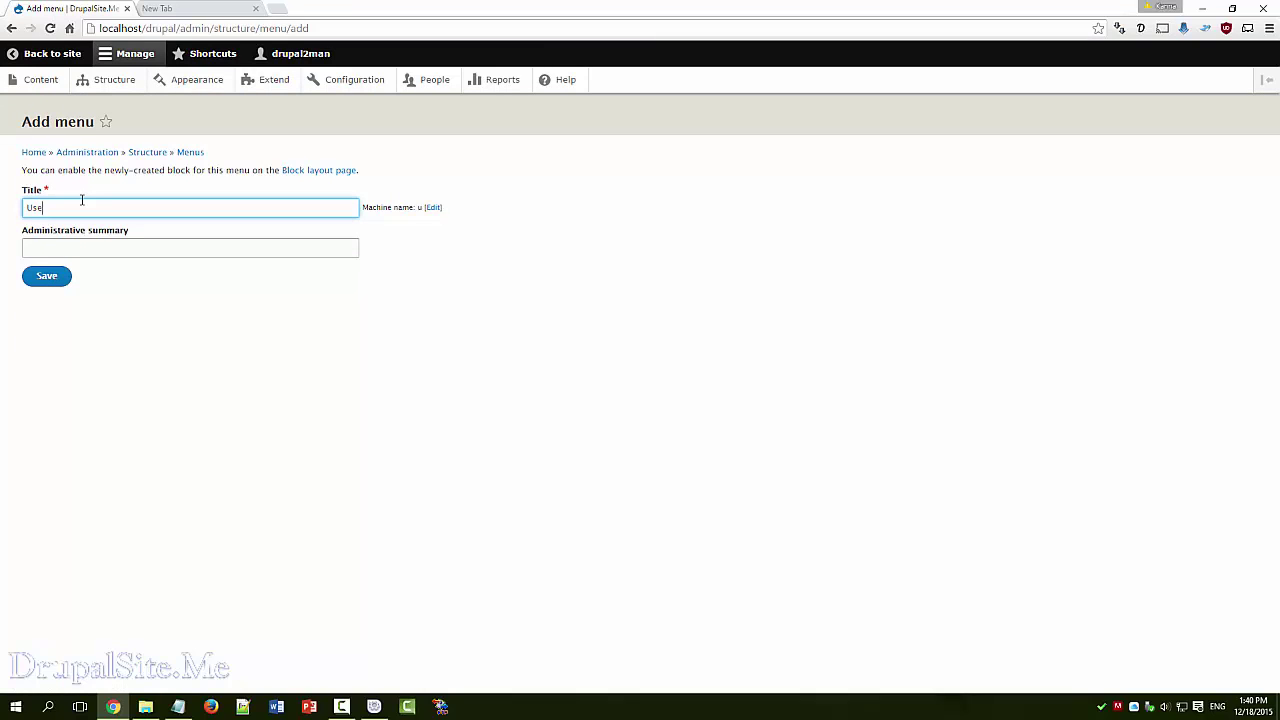
text(f)
text(ul Links)
click(70, 244)
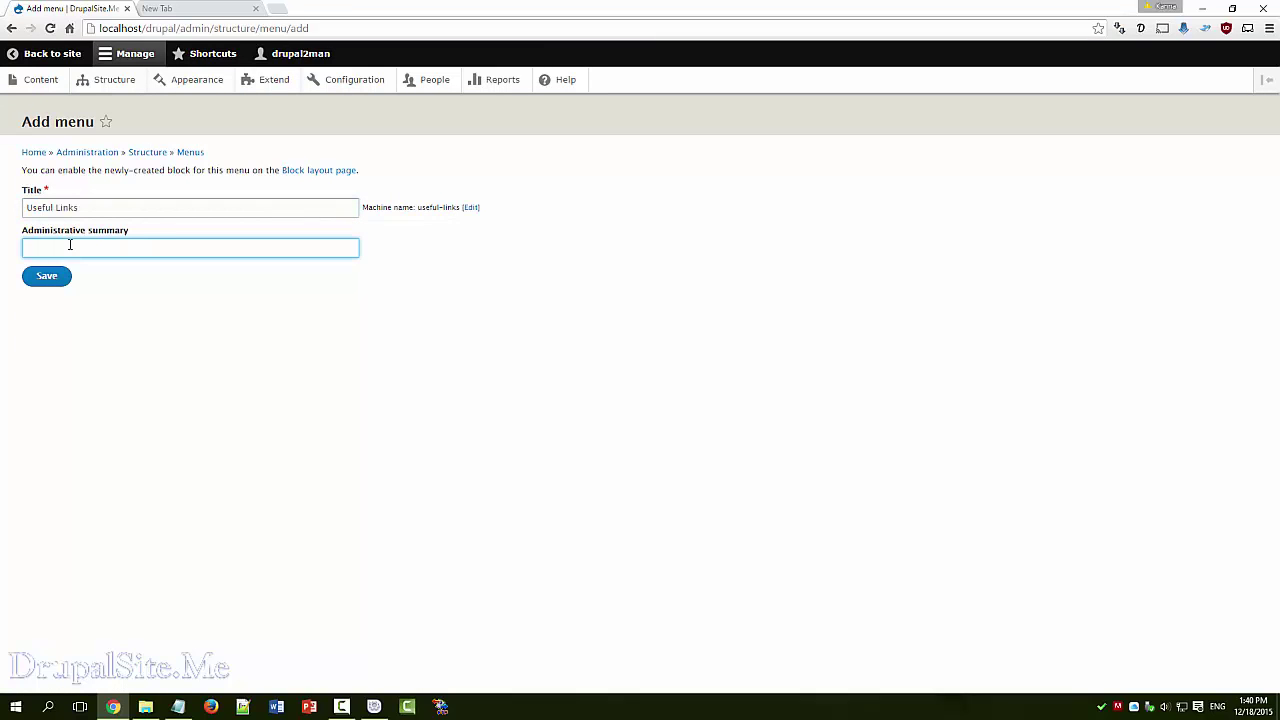
text(Useful links - is a test menu)
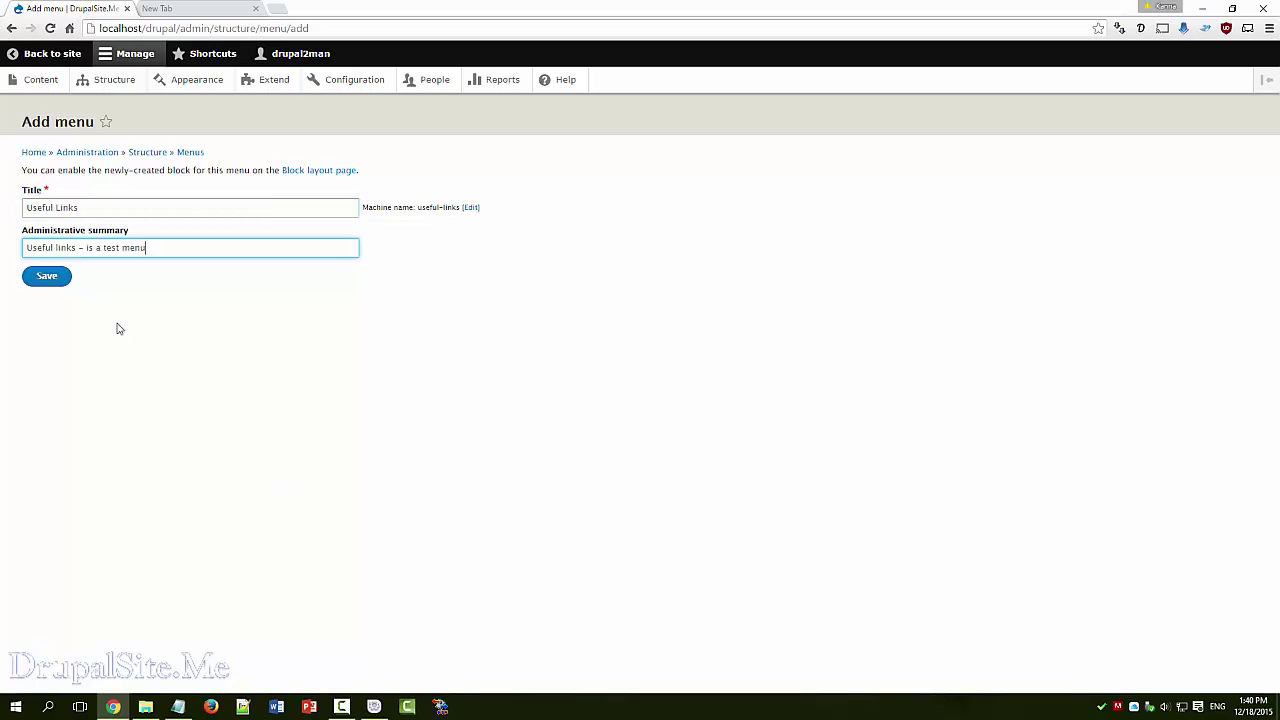
click(46, 279)
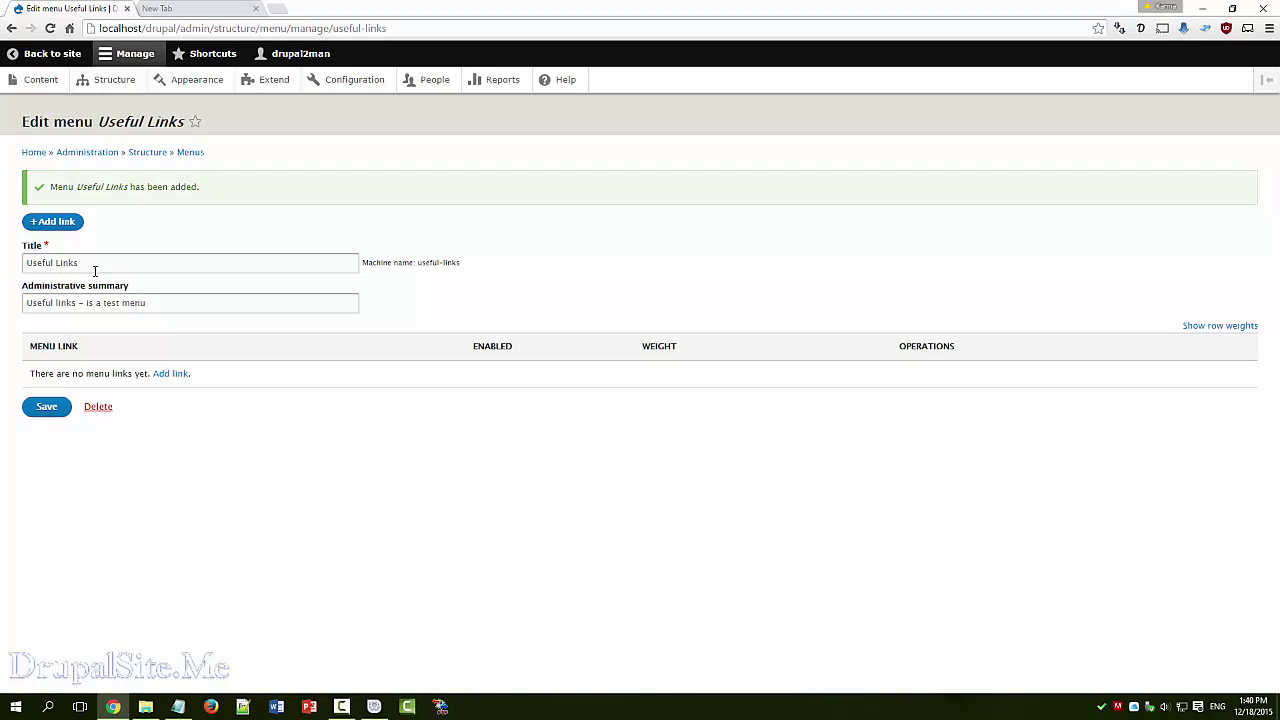
Start a new link in the Useful Links menu and title it "How to secure your site".
click(170, 374)
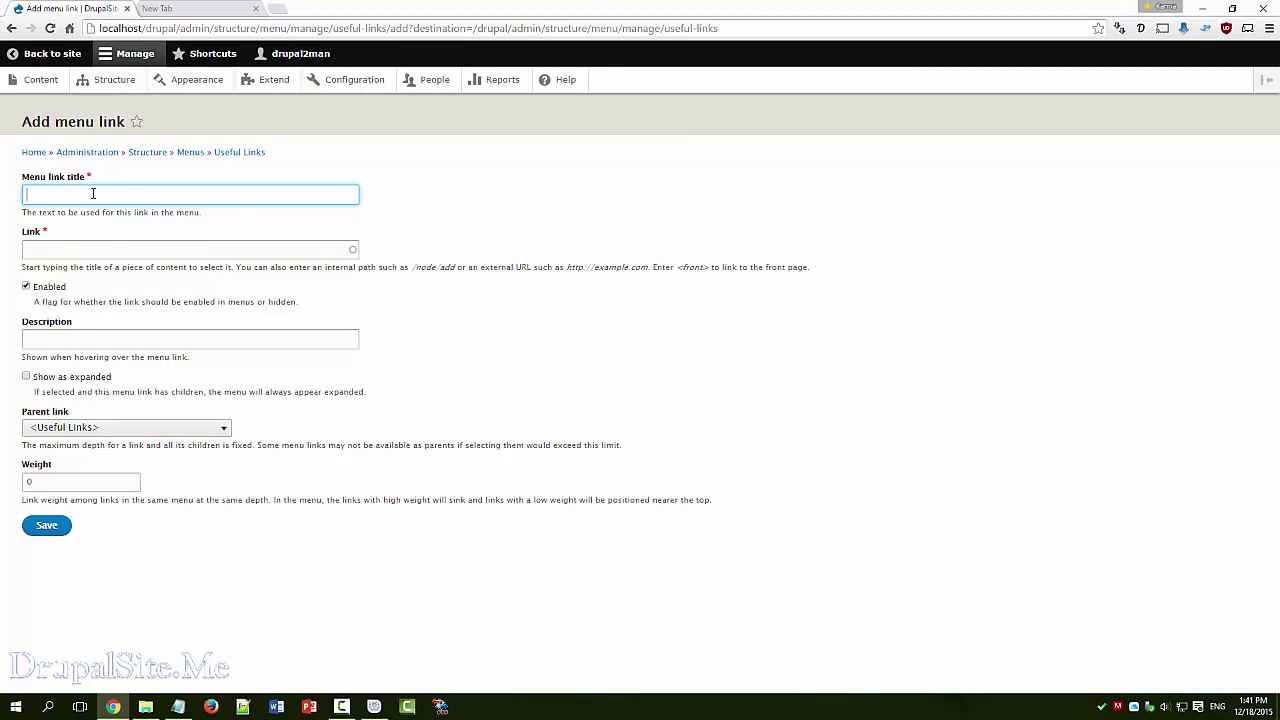
text(how to secure your site)
key(Home)
key(Delete)
text(H)
Point the link to the "How to secure your site" content, describe it as "how to secure your site", and save it.
click(44, 253)
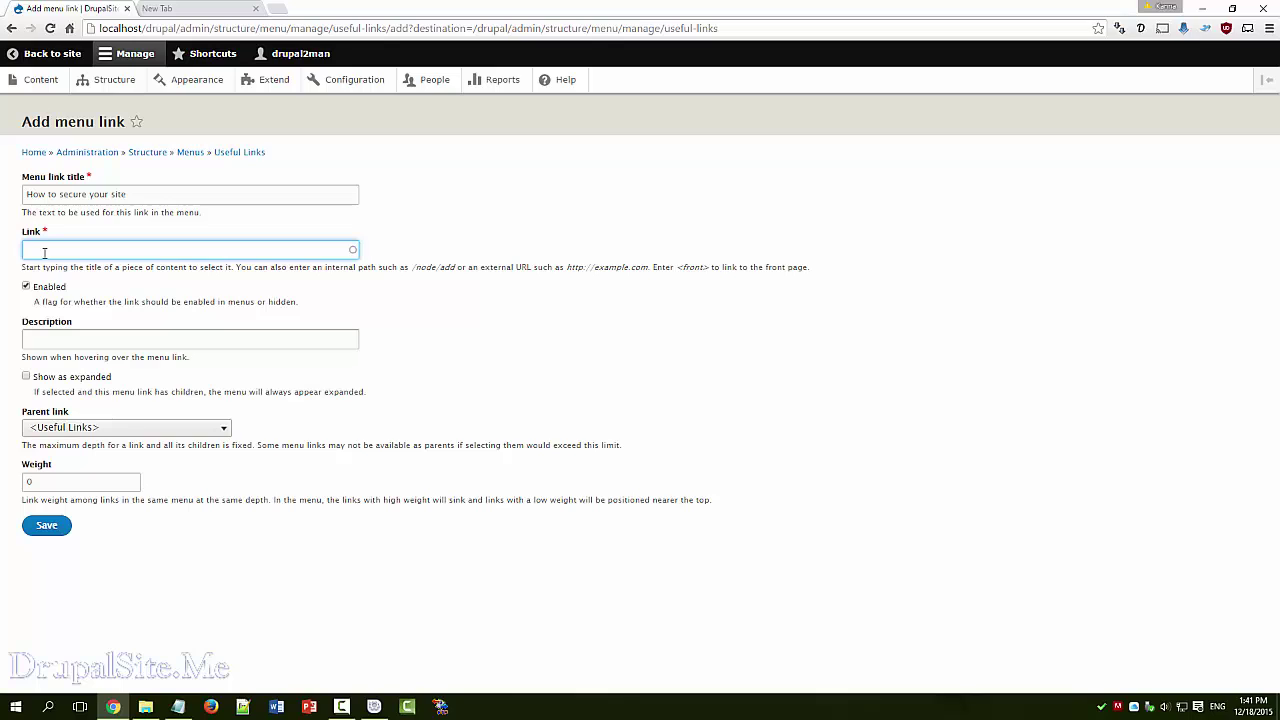
text(ho)
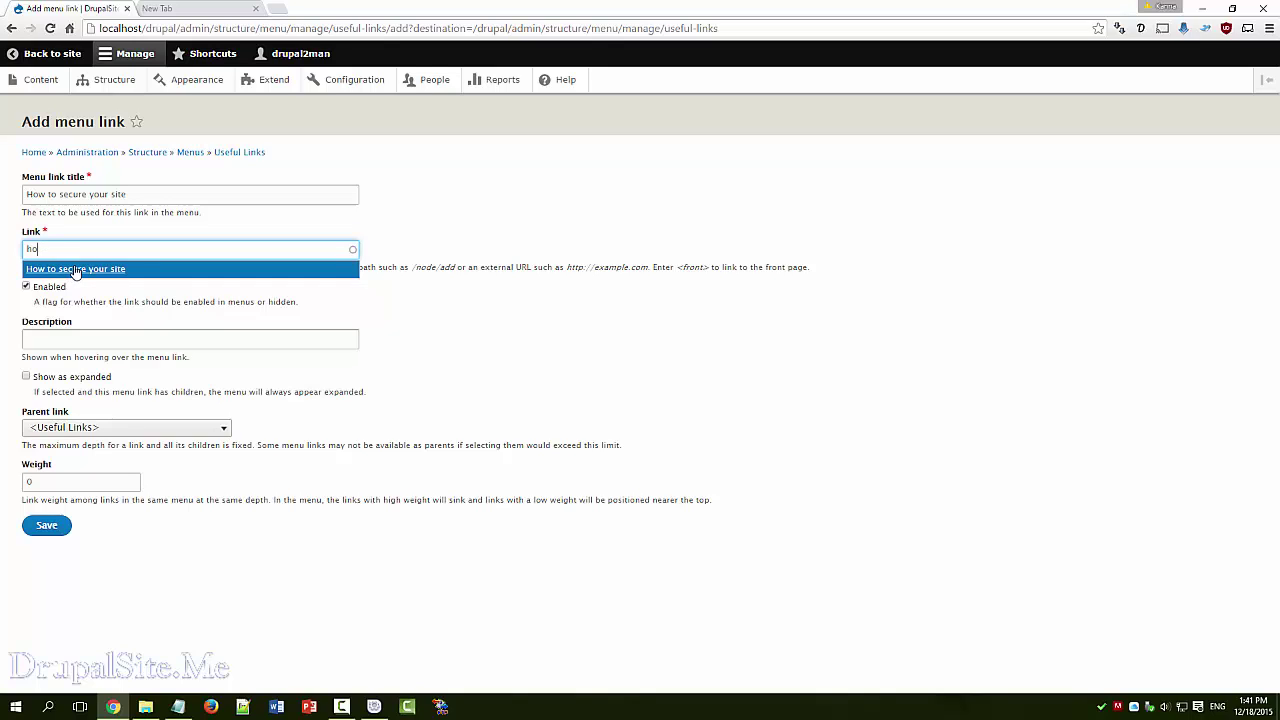
click(75, 267)
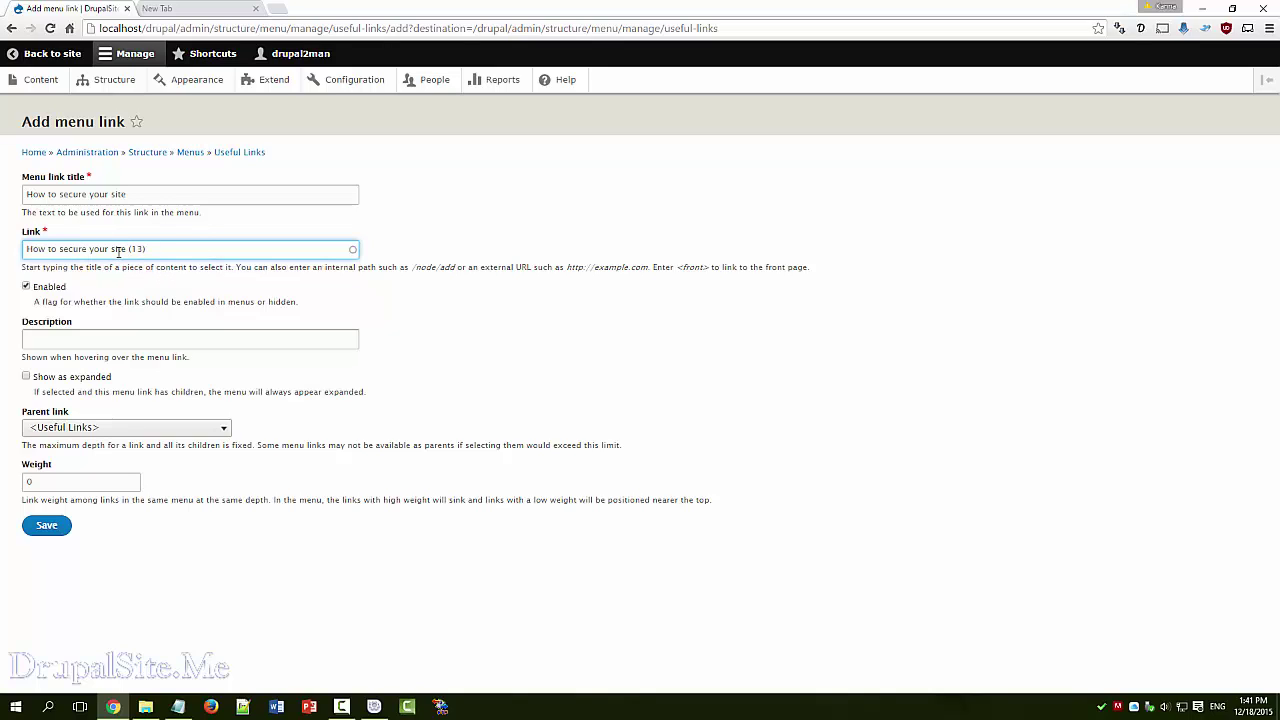
click(78, 344)
text(how to secure your site)
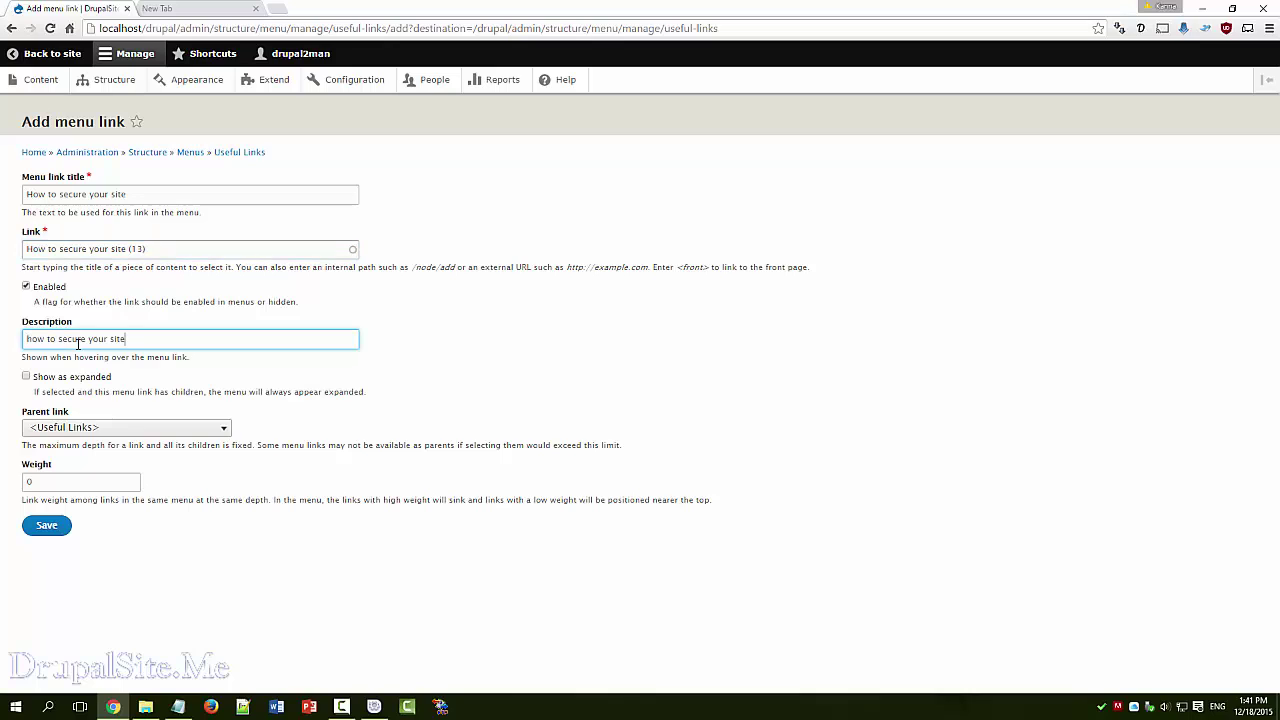
click(47, 527)
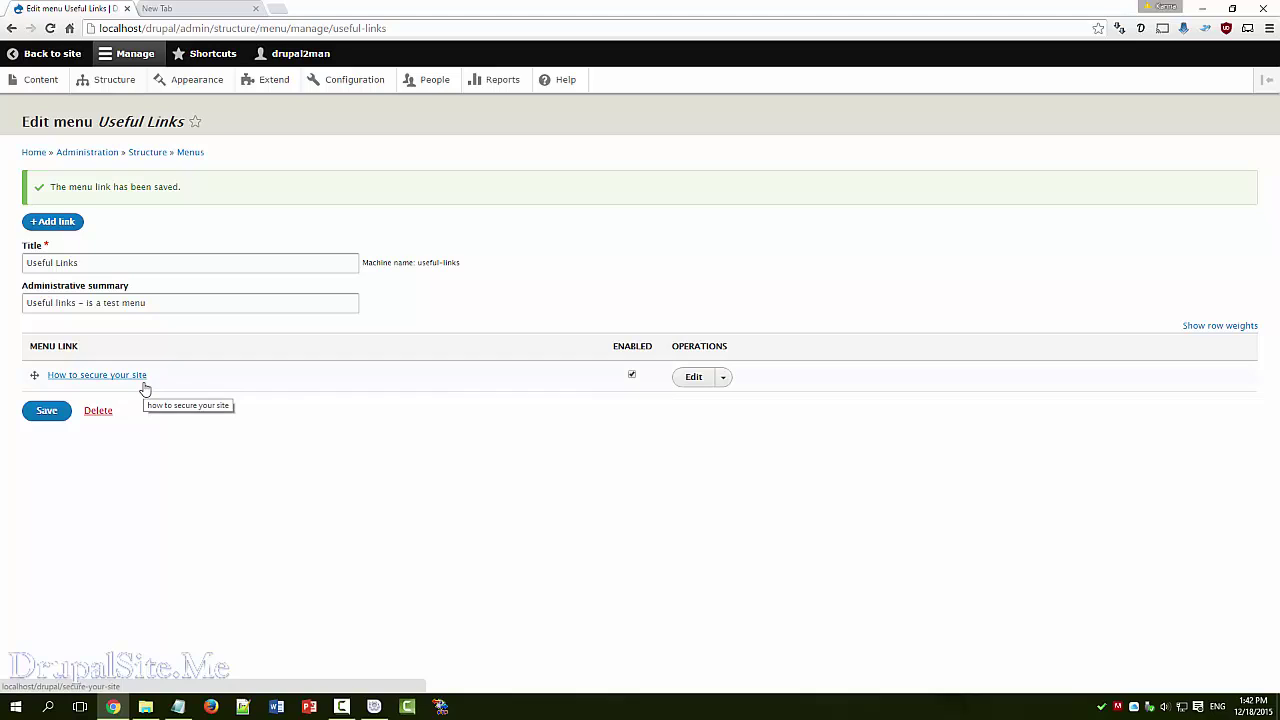
Add a "Backup and Restore" link pointing to the "Back up Restore" content, with the description "Backup and Restore", and save it.
click(58, 224)
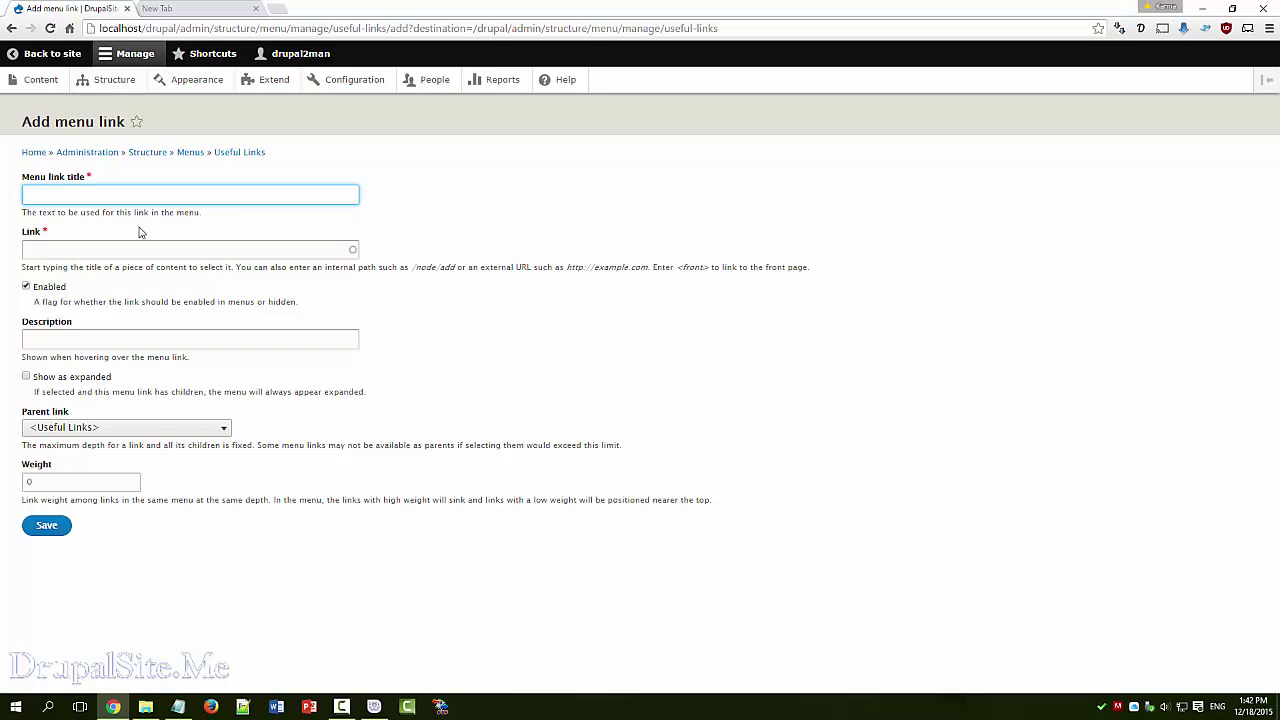
text(Backup and Restore)
click(99, 250)
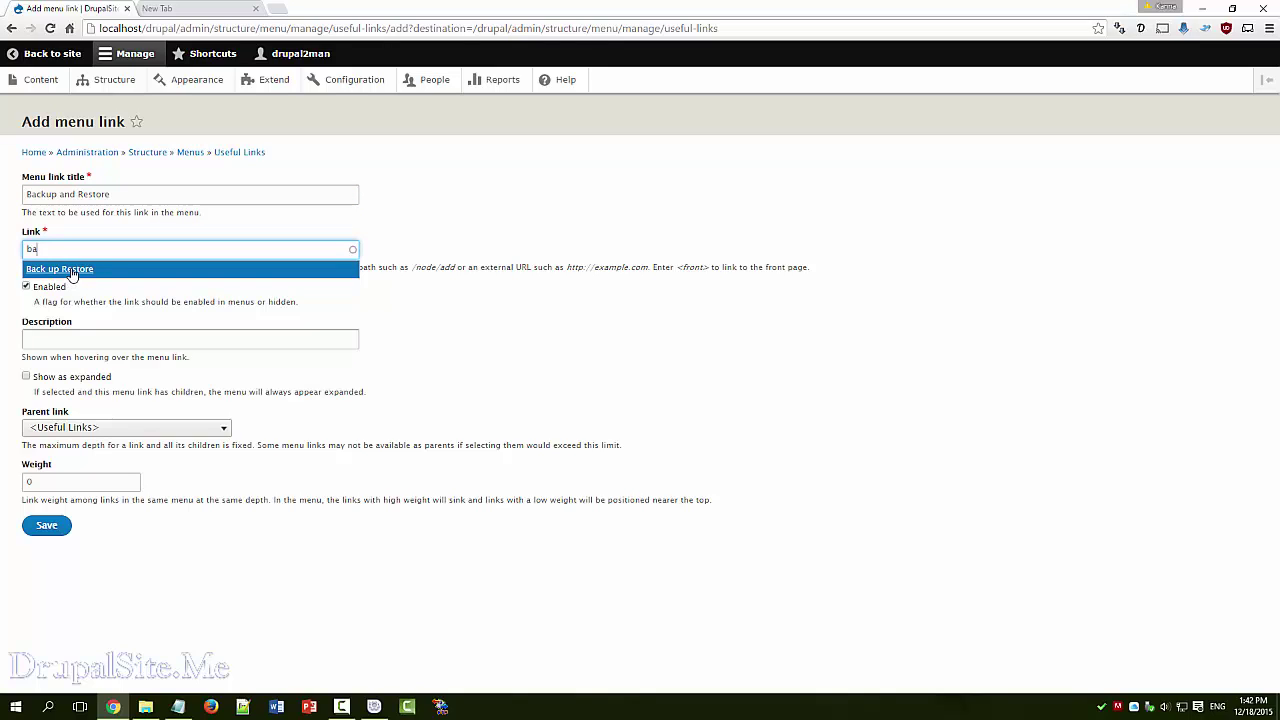
click(71, 273)
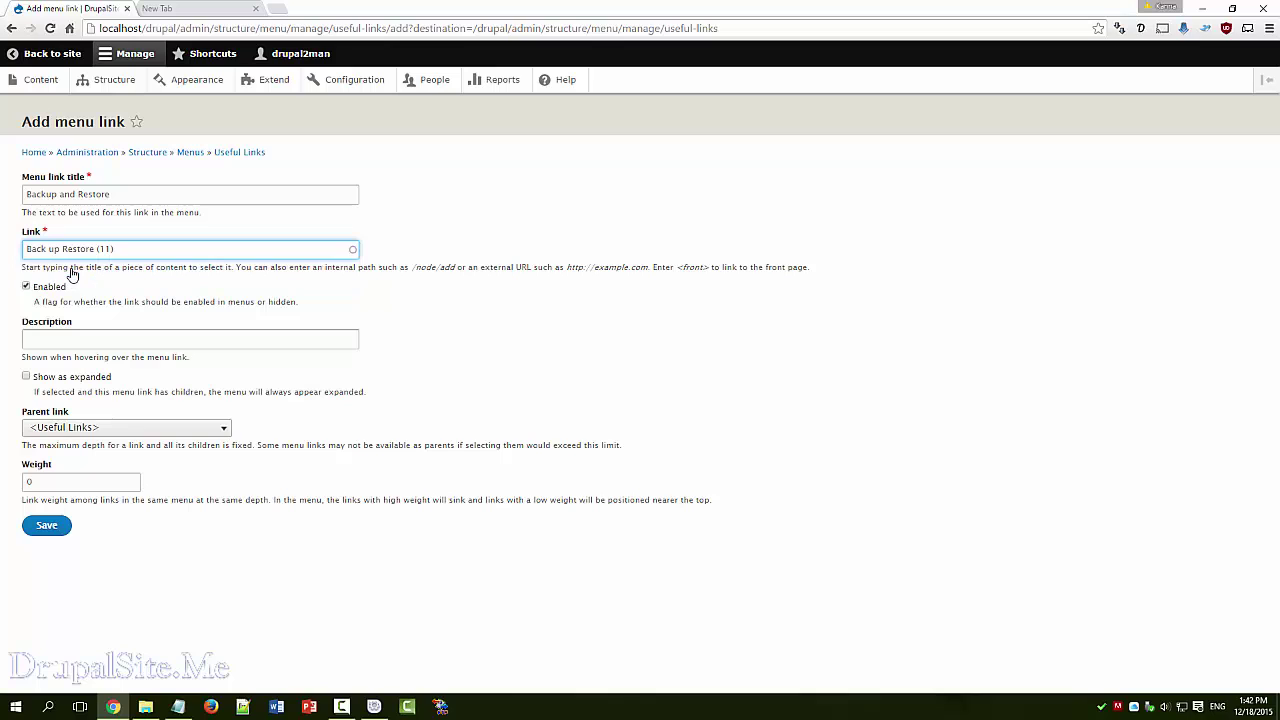
click(68, 341)
text(Backup and Restore)
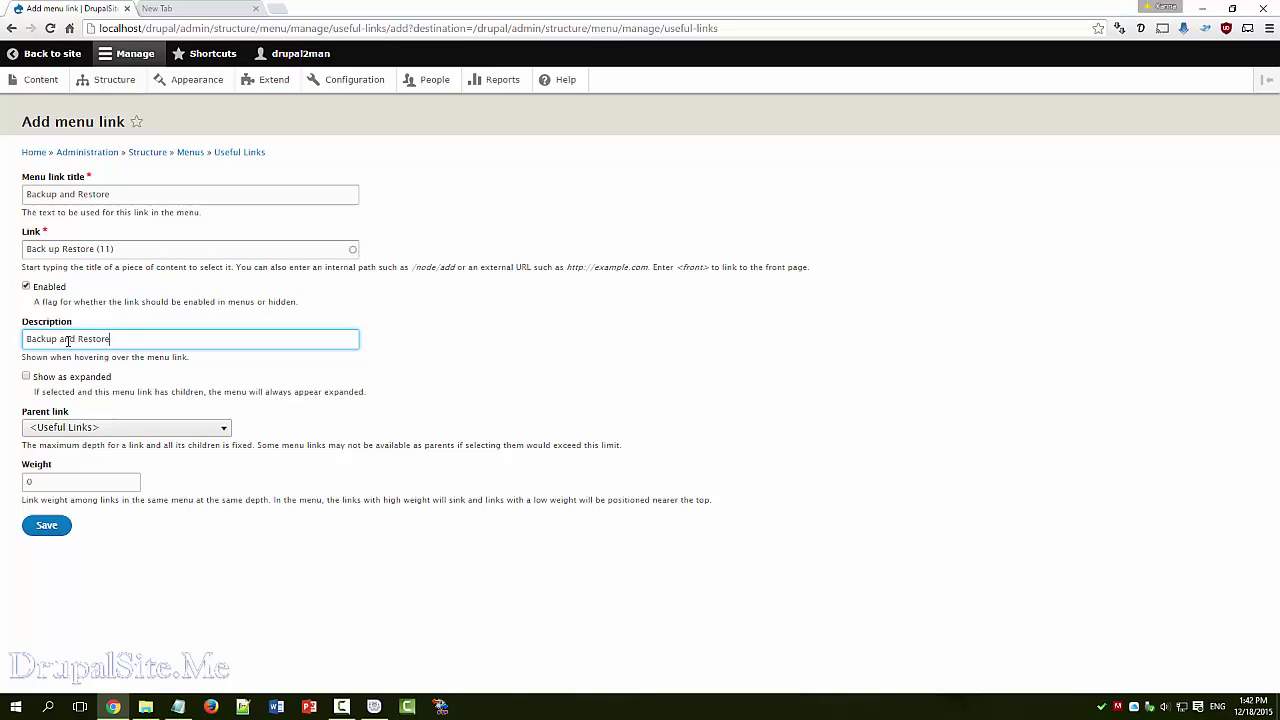
click(46, 525)
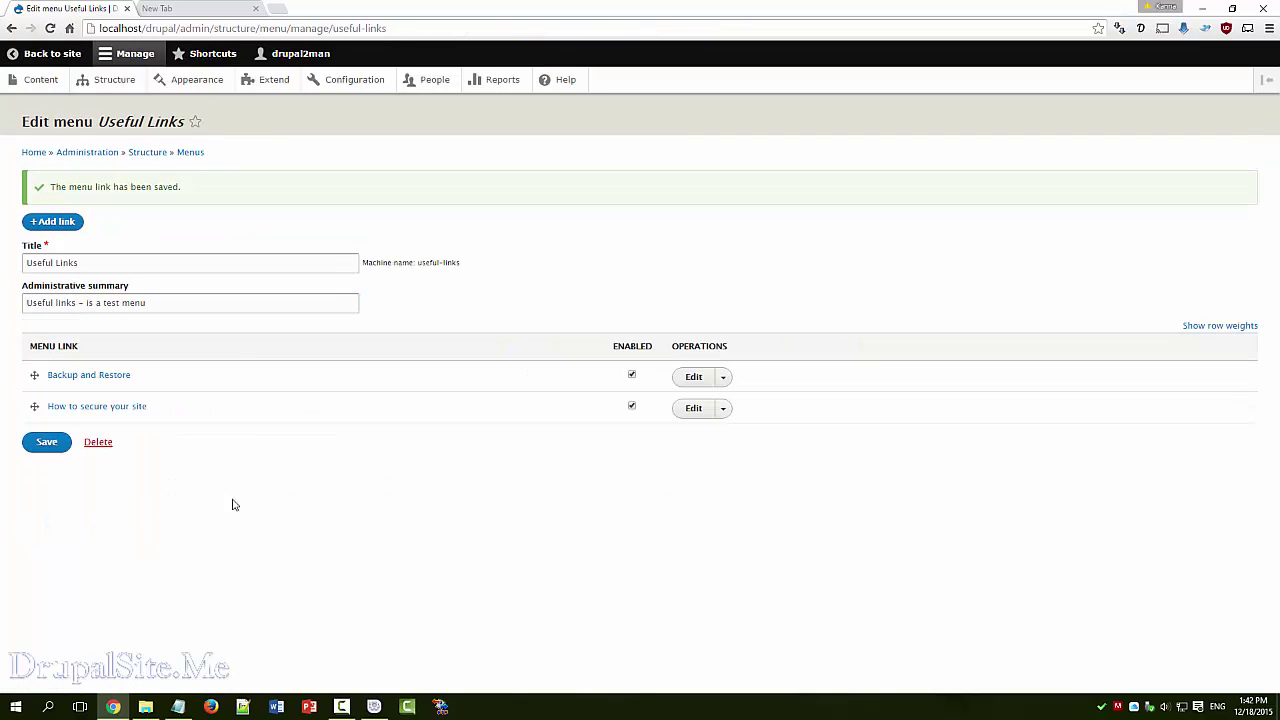
click(56, 221)
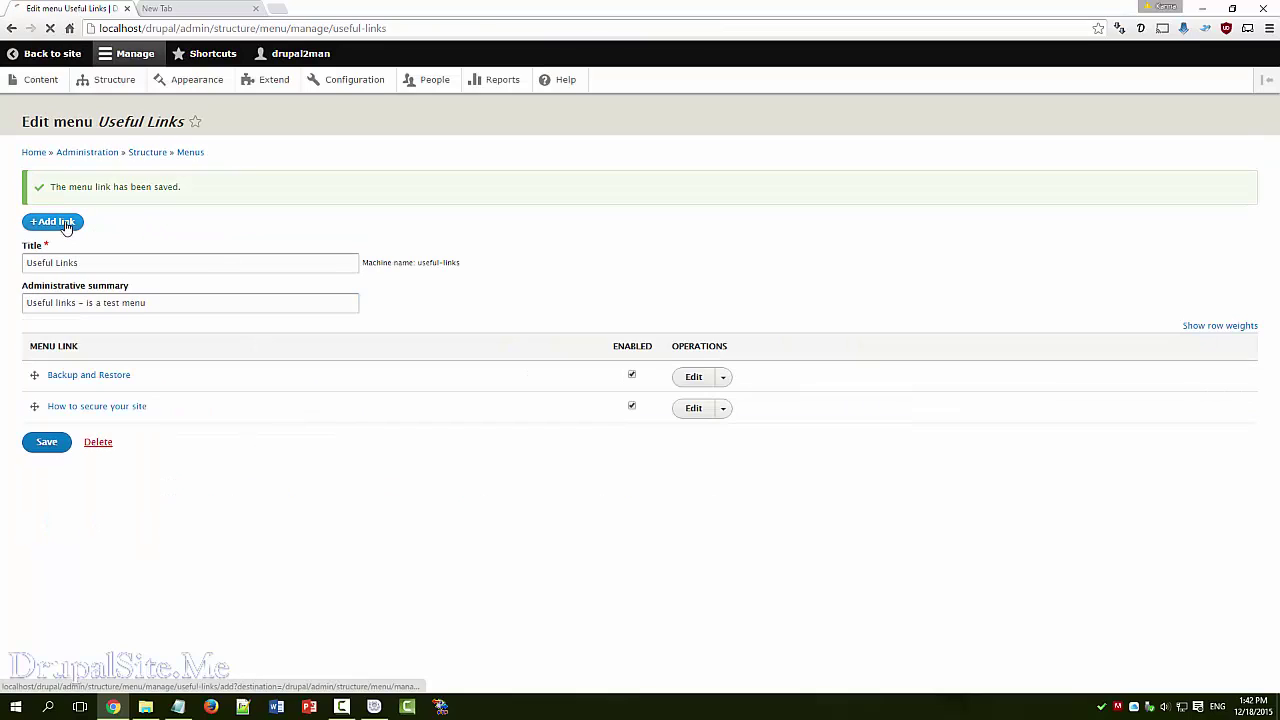
click(43, 193)
text(C)
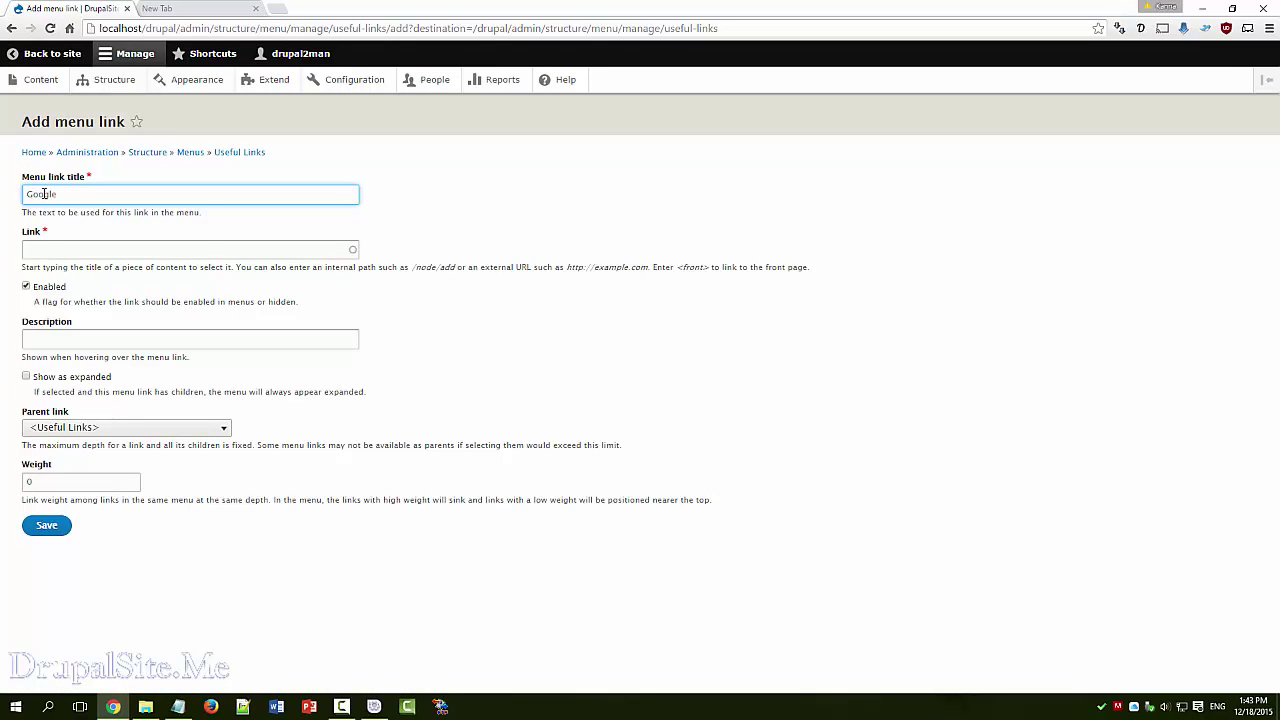
click(46, 248)
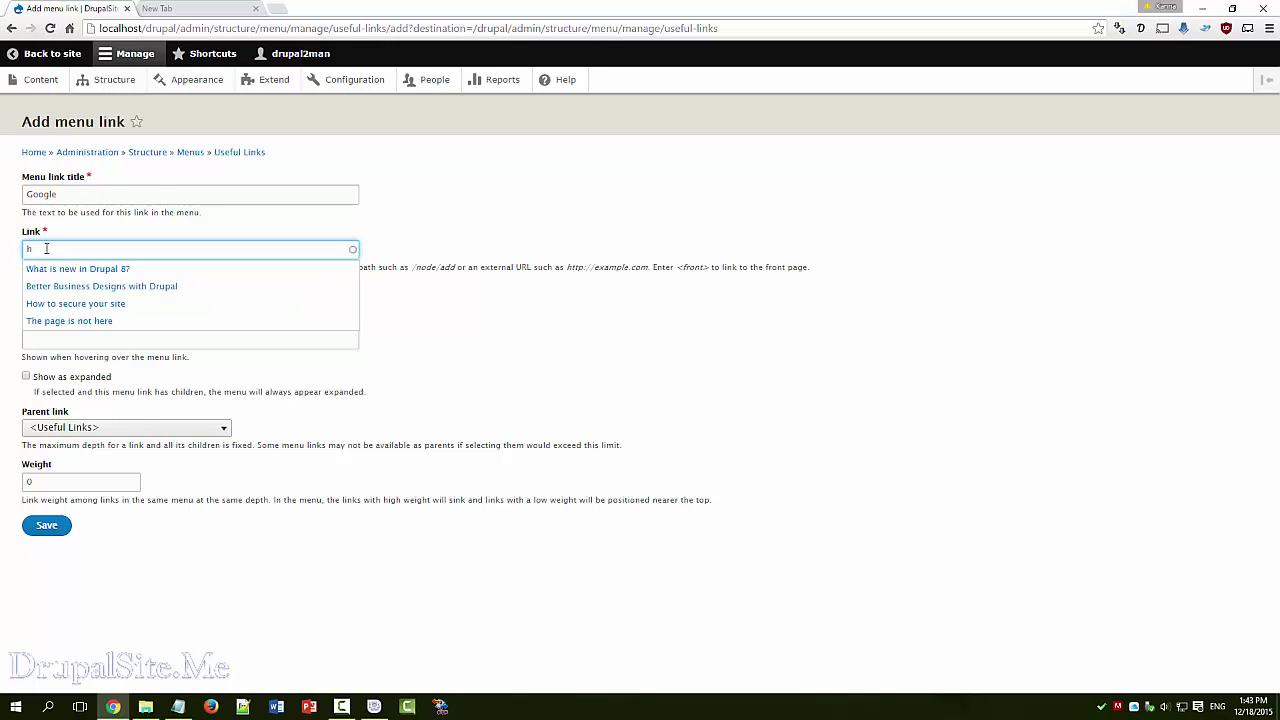
text(http)
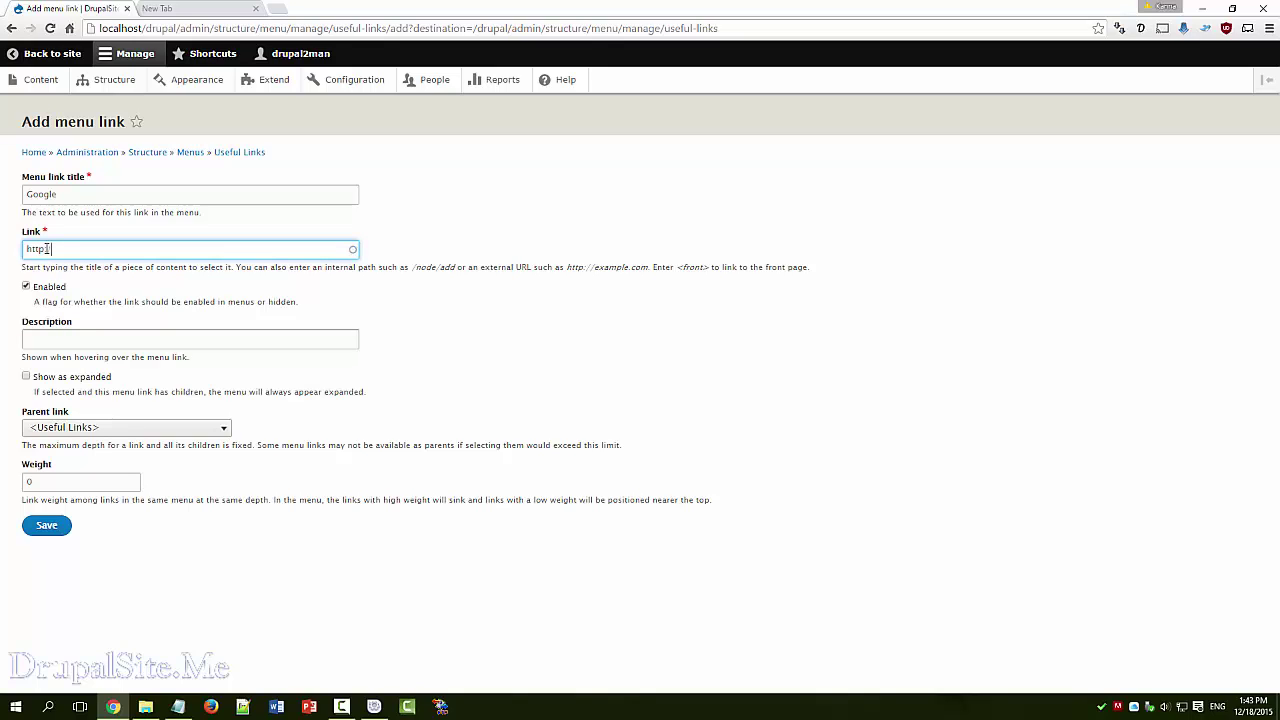
text(://www.google.com/)
click(60, 339)
text(Google)
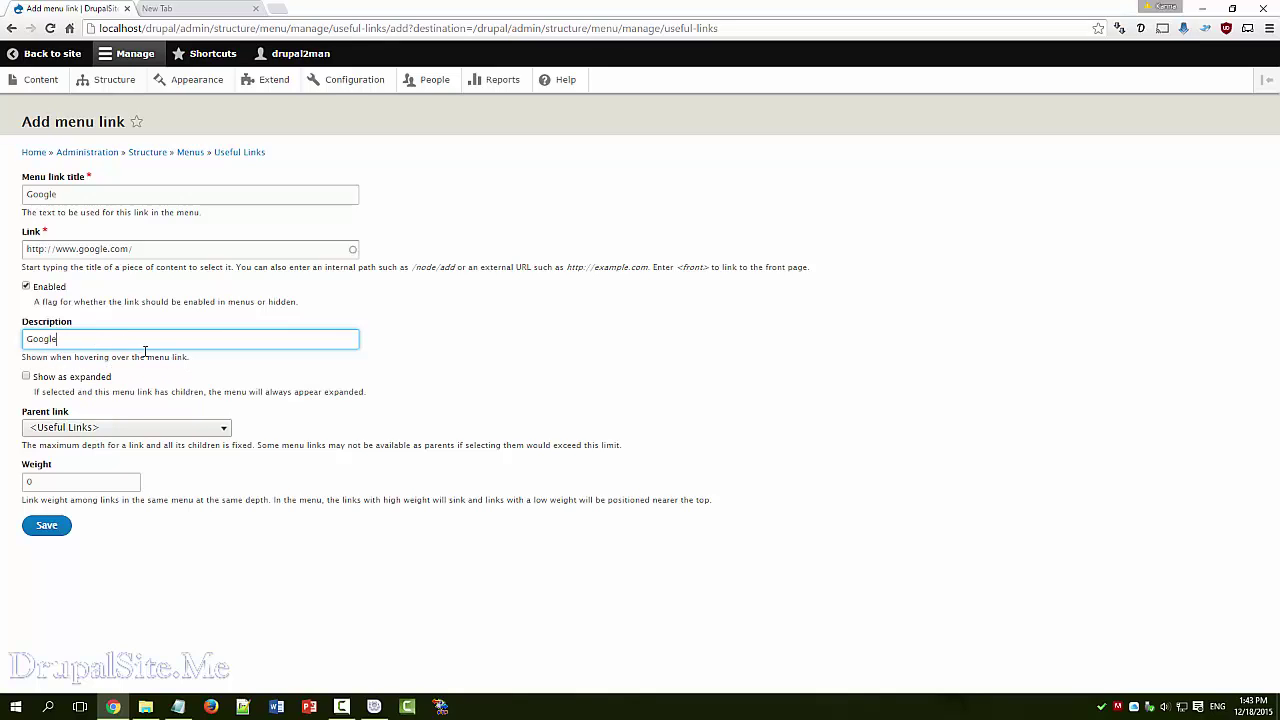
click(46, 530)
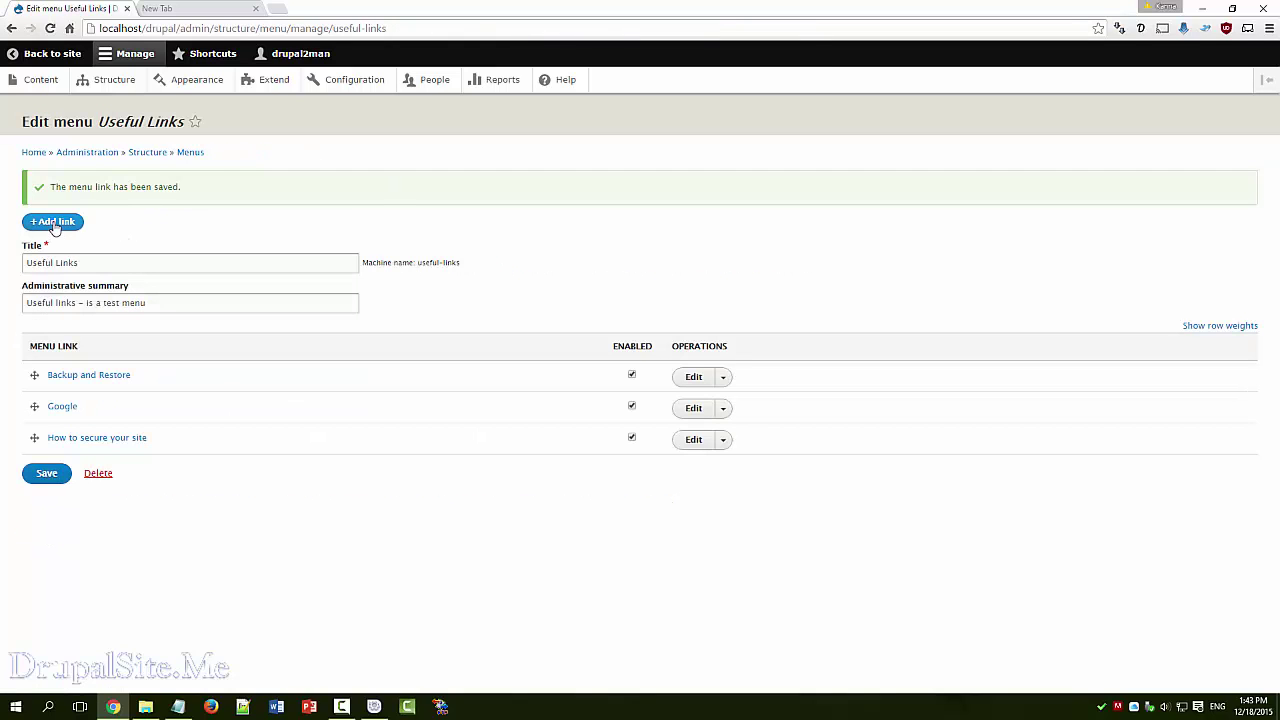
click(55, 222)
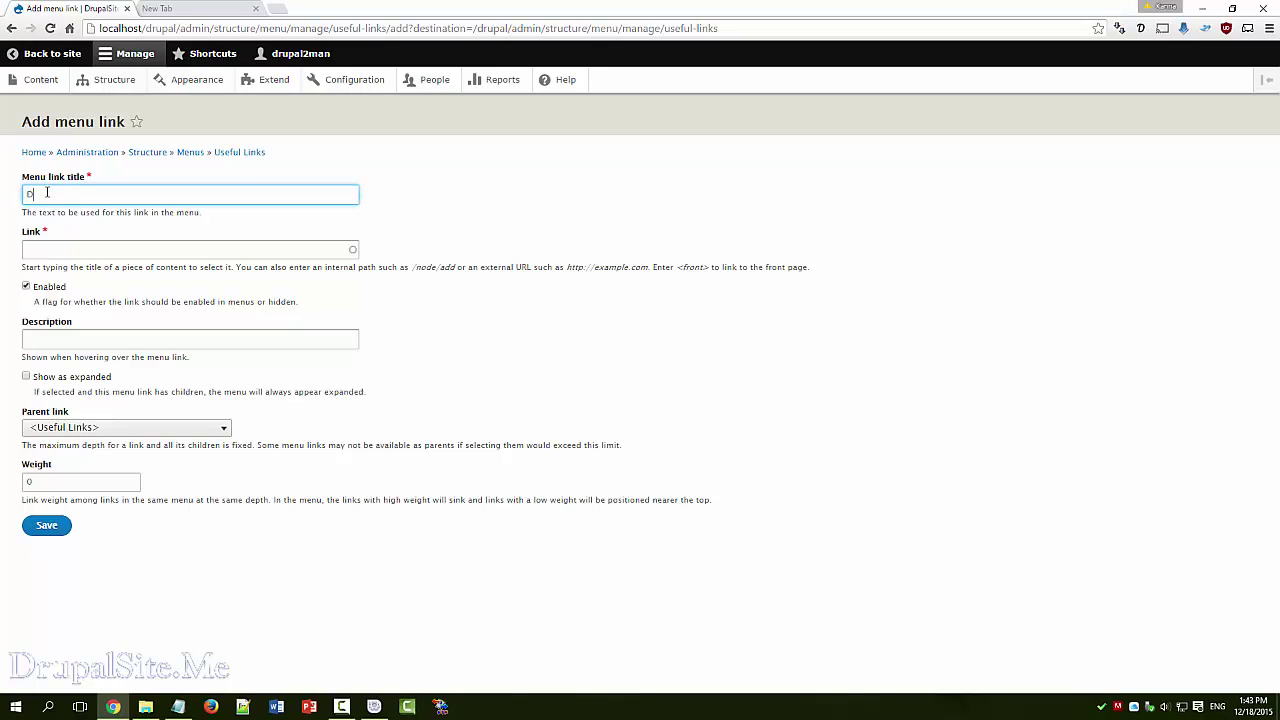
text(Drupalsite.Me)
click(57, 249)
text(http://drupalsite)
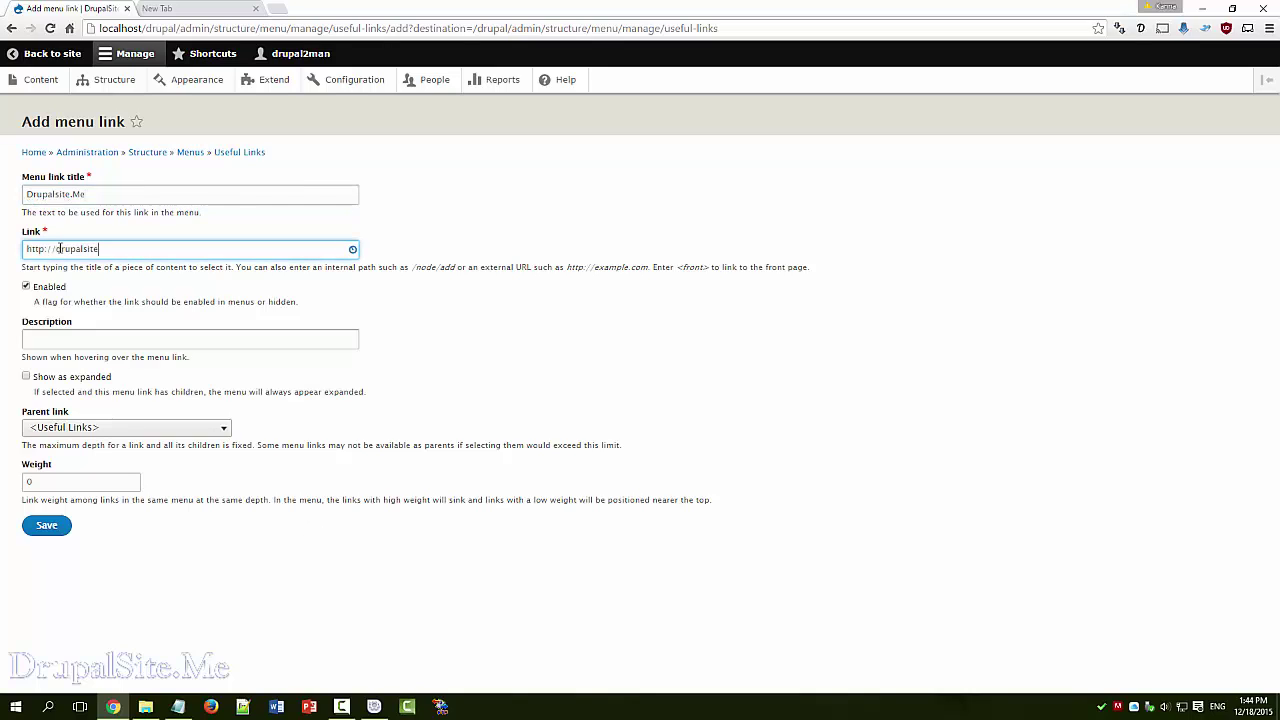
text(.me)
Describe the Drupalsite.Me link as "drupalsite.me is where Drupal learning is easy" and save it.
click(78, 346)
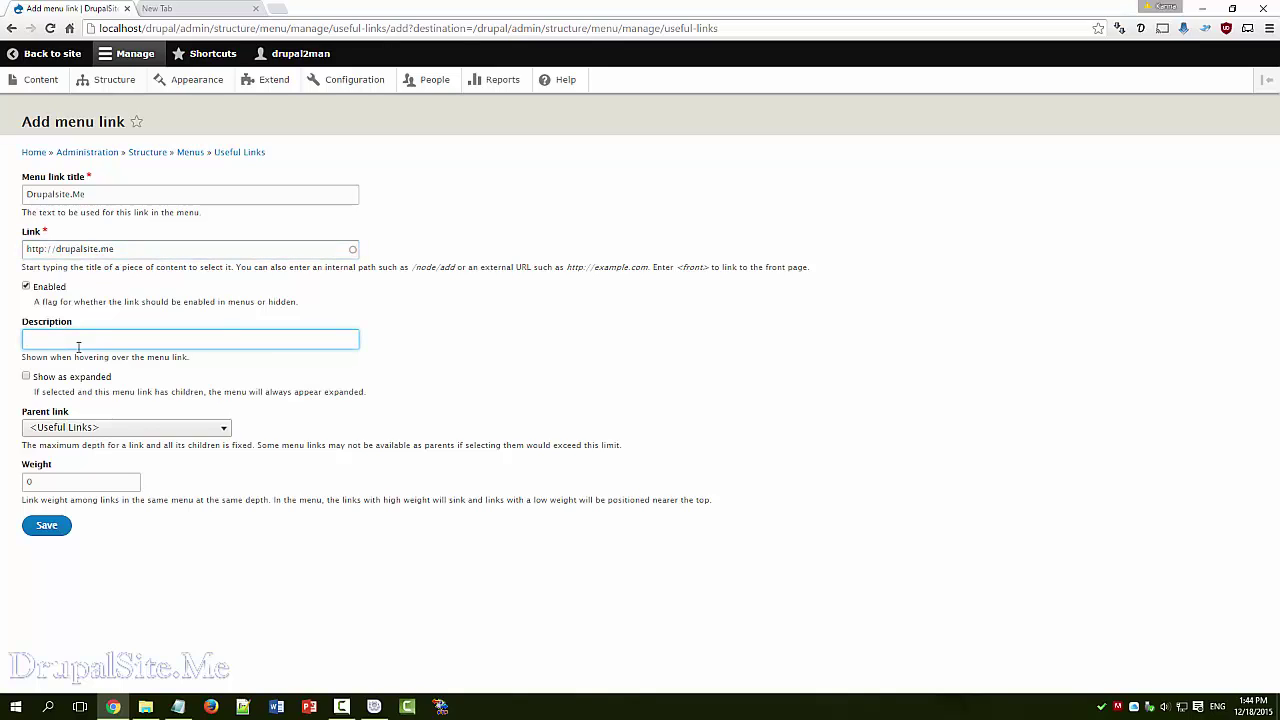
text(drupalsite.me is where drupal learning is easy)
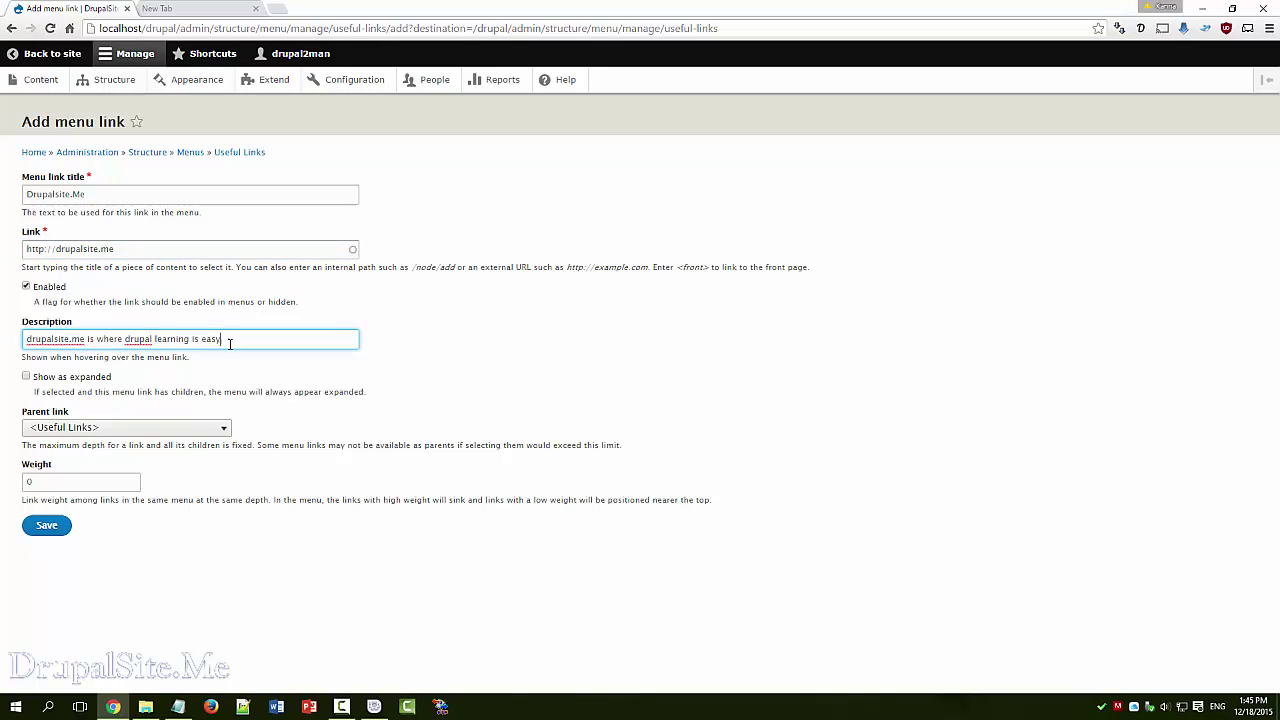
click(131, 338)
key(BackSpace)
text(D)
click(47, 529)
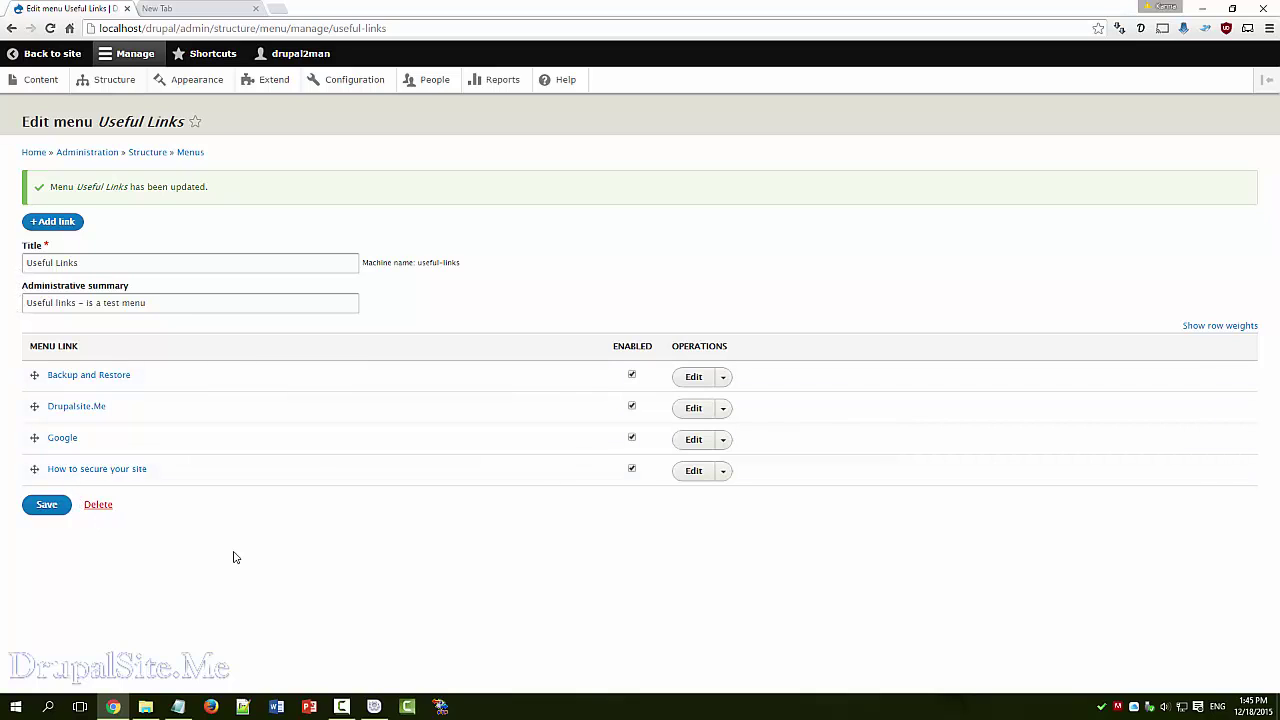
Check the site's front page, then display the block region demonstration for the Bartik theme from the block layout.
click(62, 55)
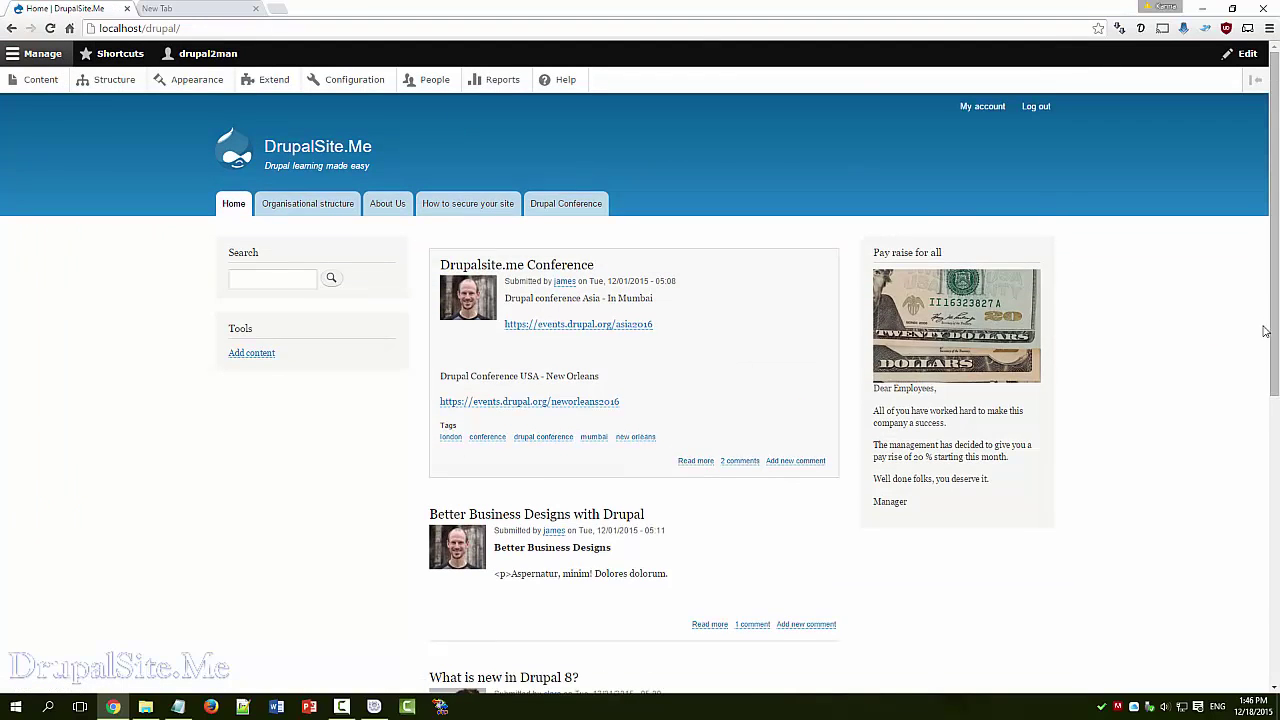
click(112, 81)
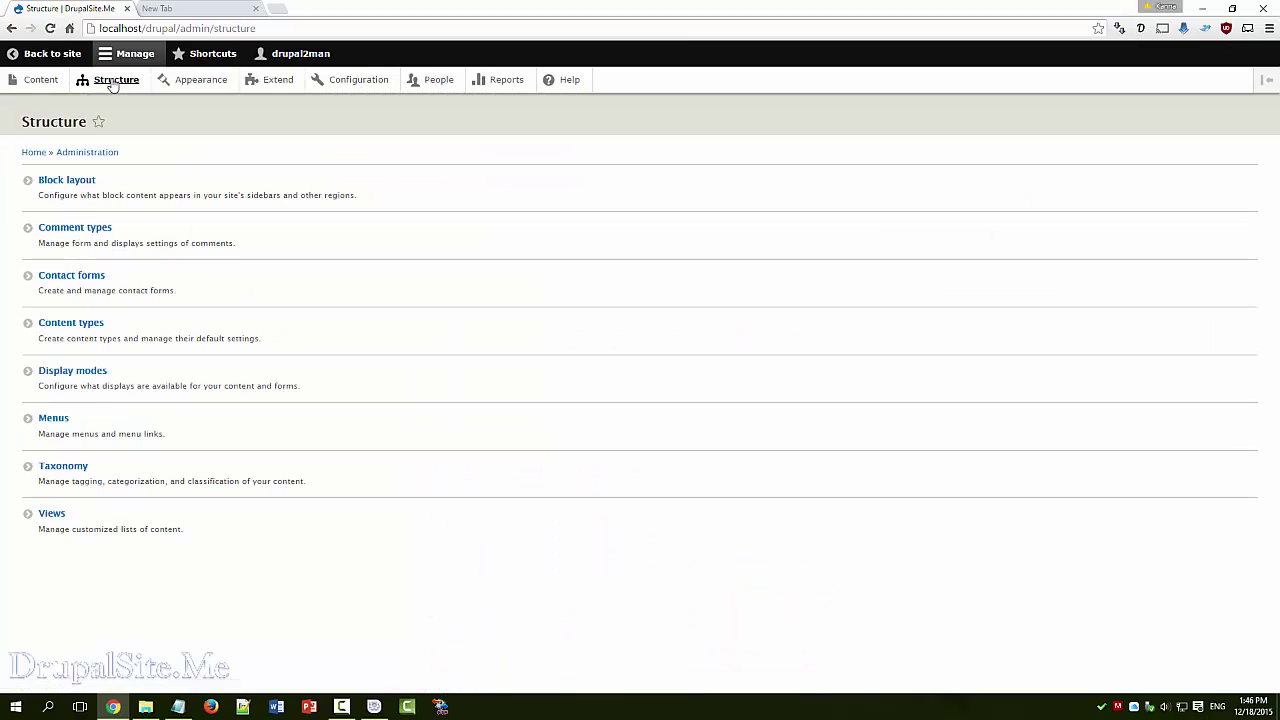
click(66, 181)
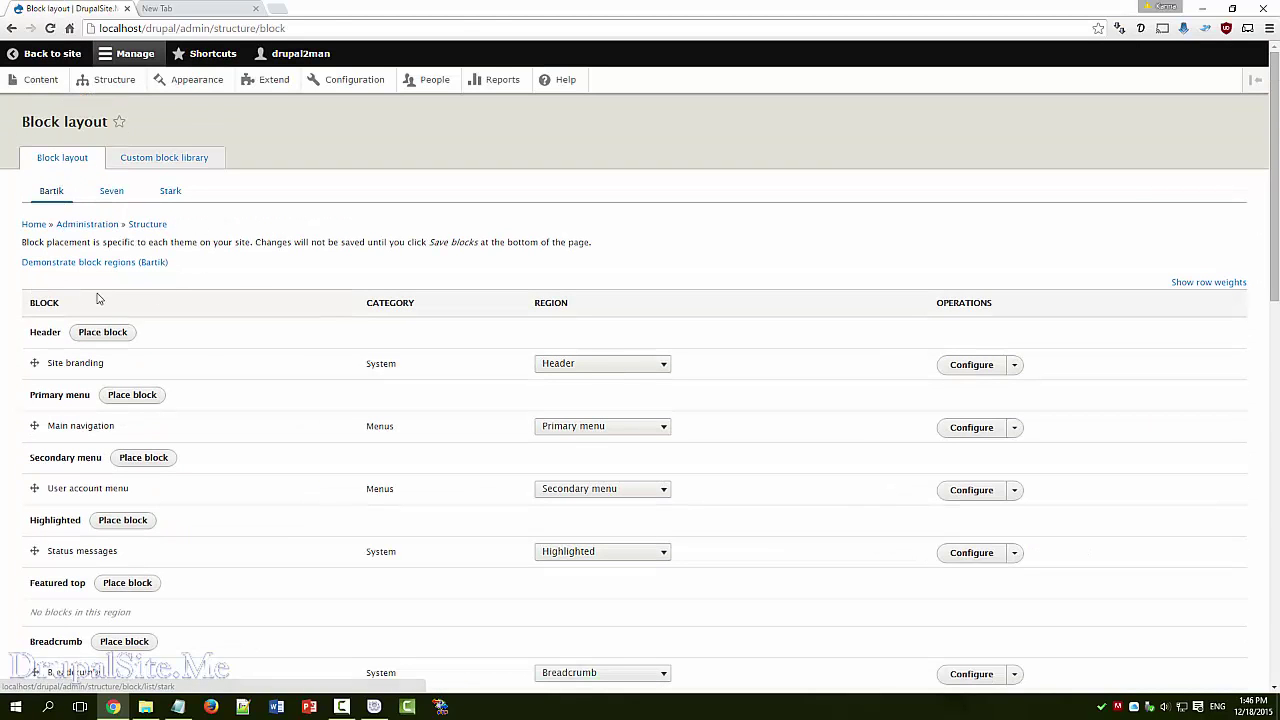
click(82, 263)
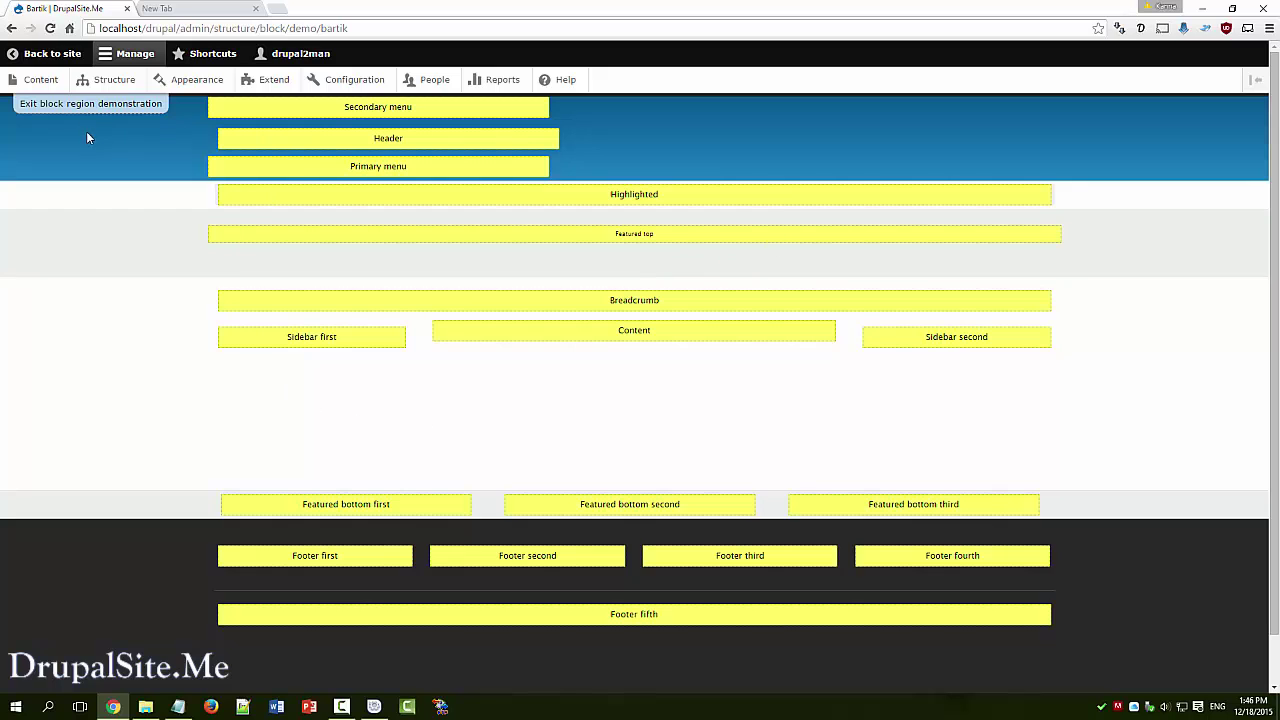
Exit the block region demonstration, place the Useful Links menu block in the Secondary menu region, and save it.
click(68, 104)
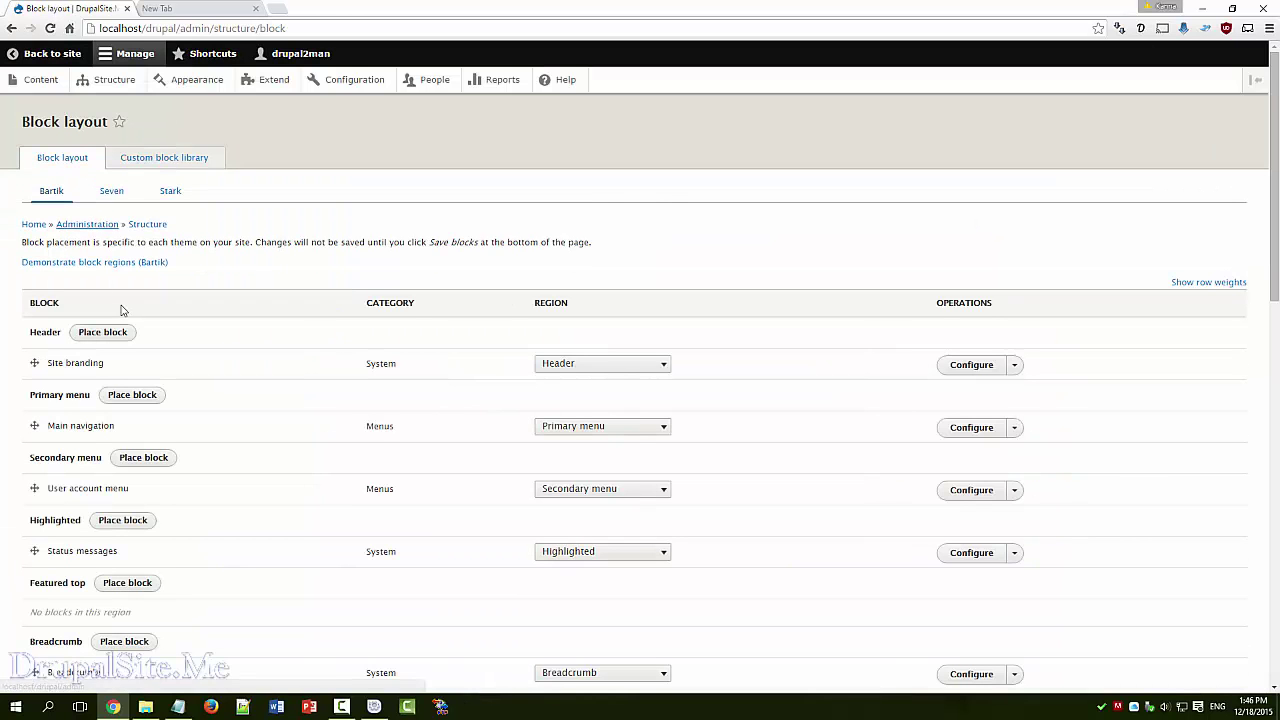
scroll(203, 309, down, 2)
scroll(203, 309, up, 1)
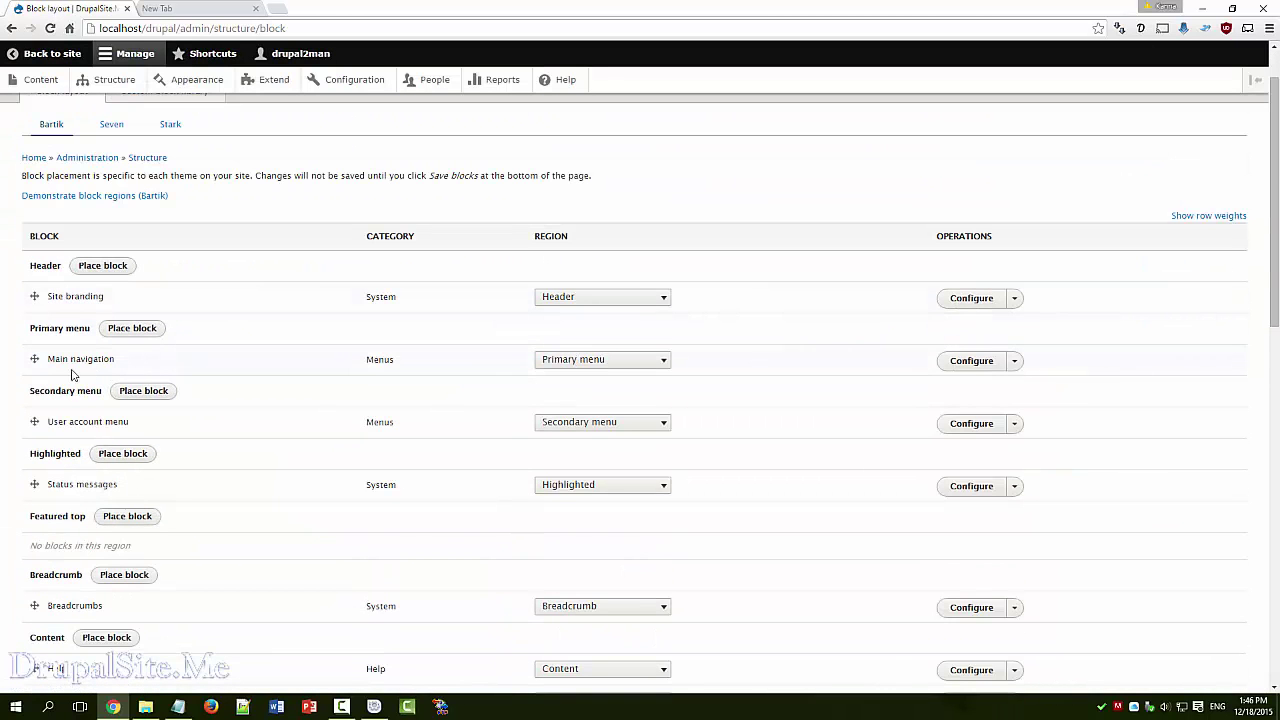
click(155, 396)
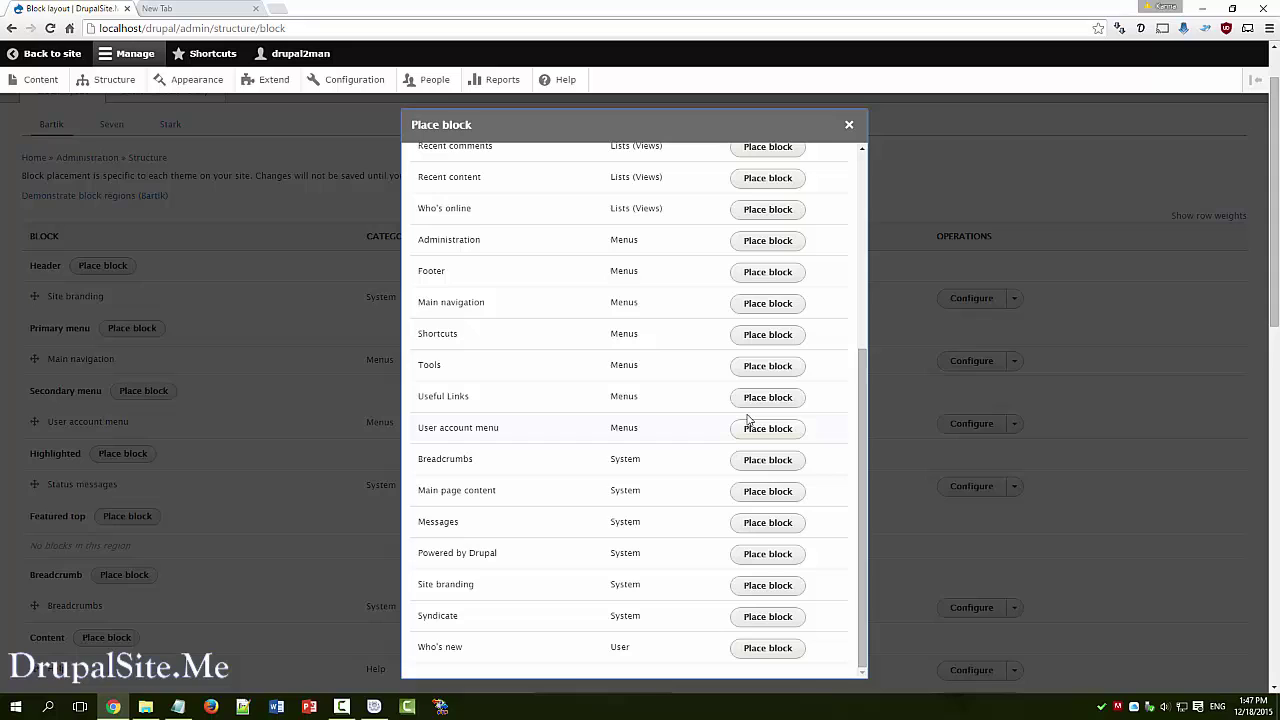
click(782, 399)
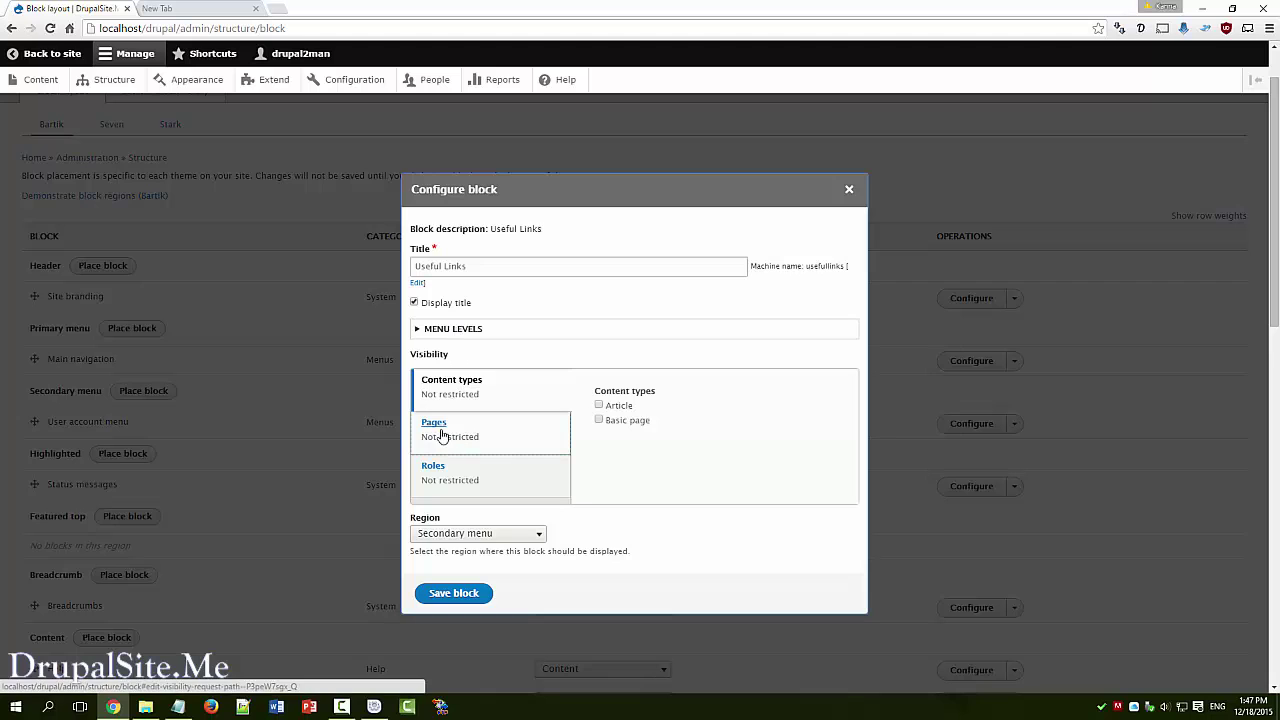
click(460, 596)
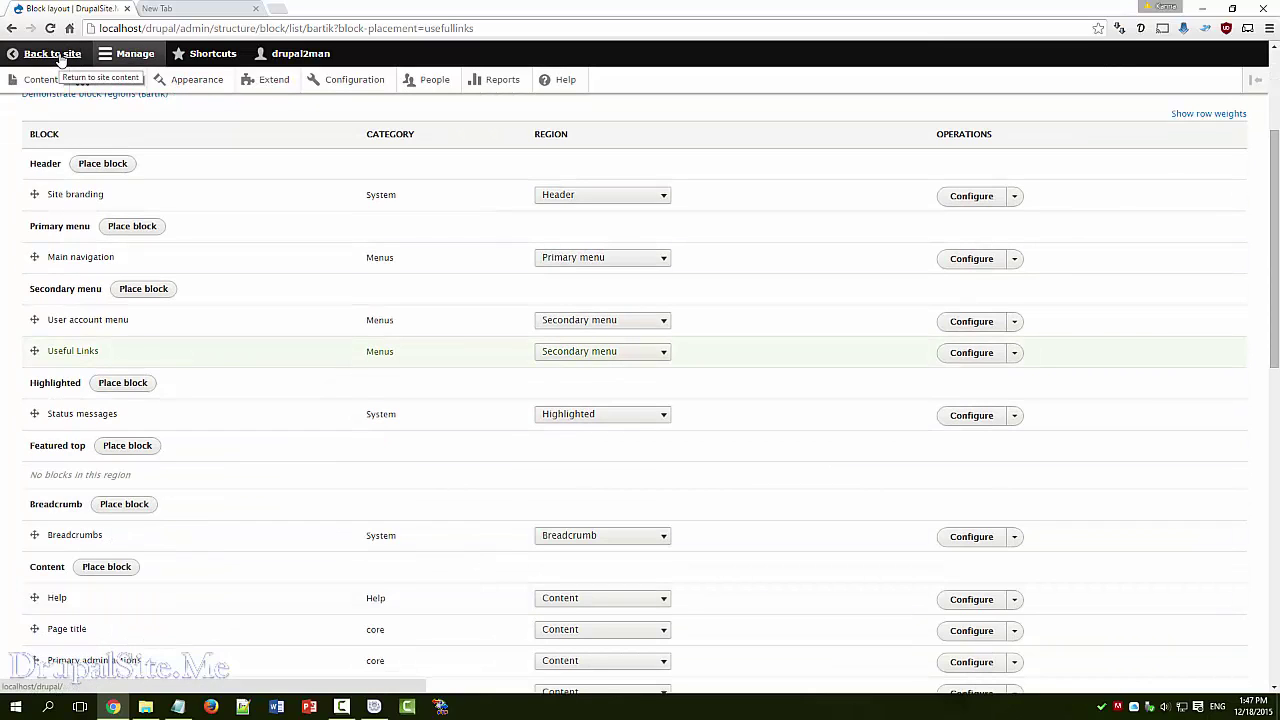
Open the site's front page in a new browser tab and examine how the Useful Links block displays in the header area.
right_click(59, 57)
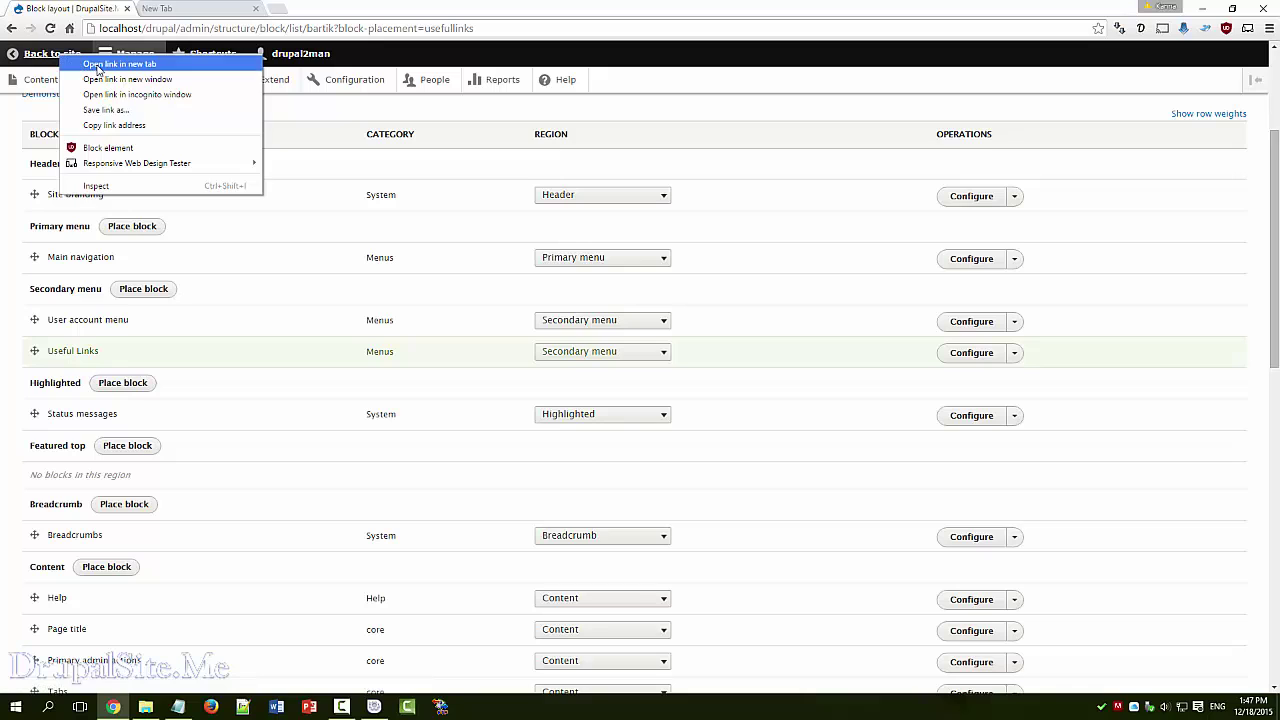
click(99, 64)
key(ctrl+Tab)
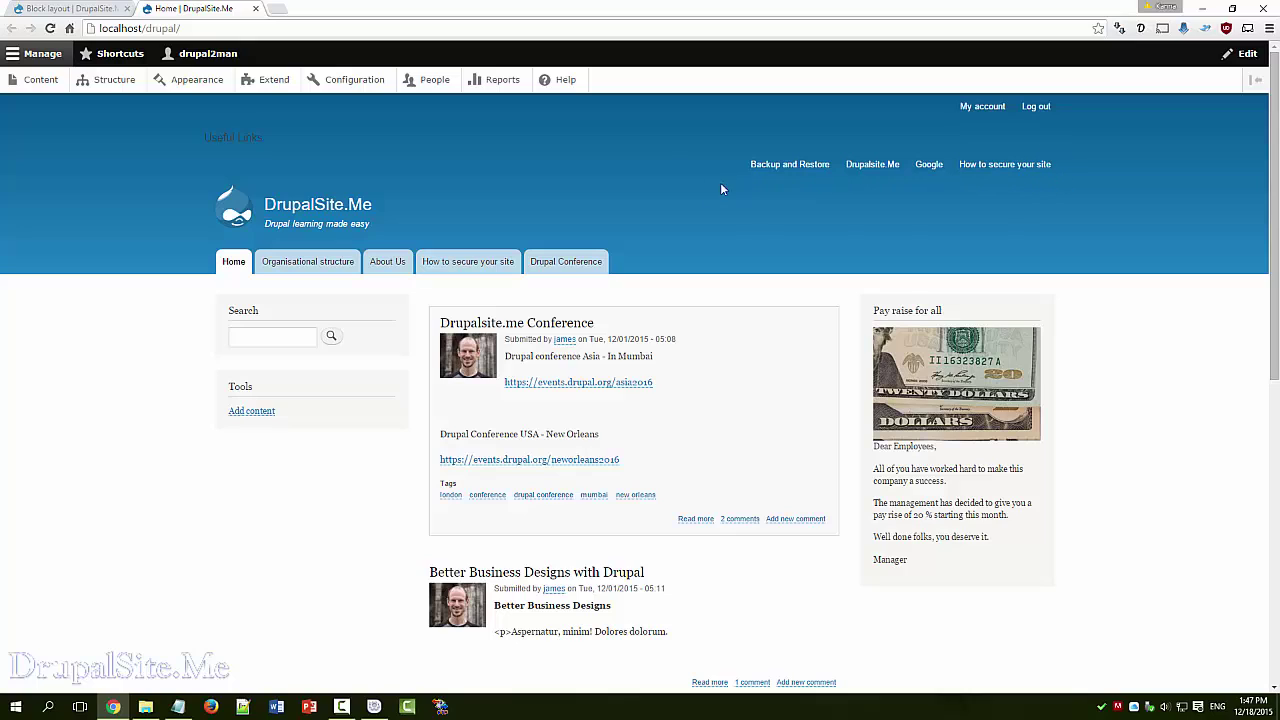
mouse_move(668, 159)
drag(252, 140, 400, 145)
click(410, 146)
Return to the block layout, move the Useful Links block to the Sidebar second region, and save the blocks.
click(88, 12)
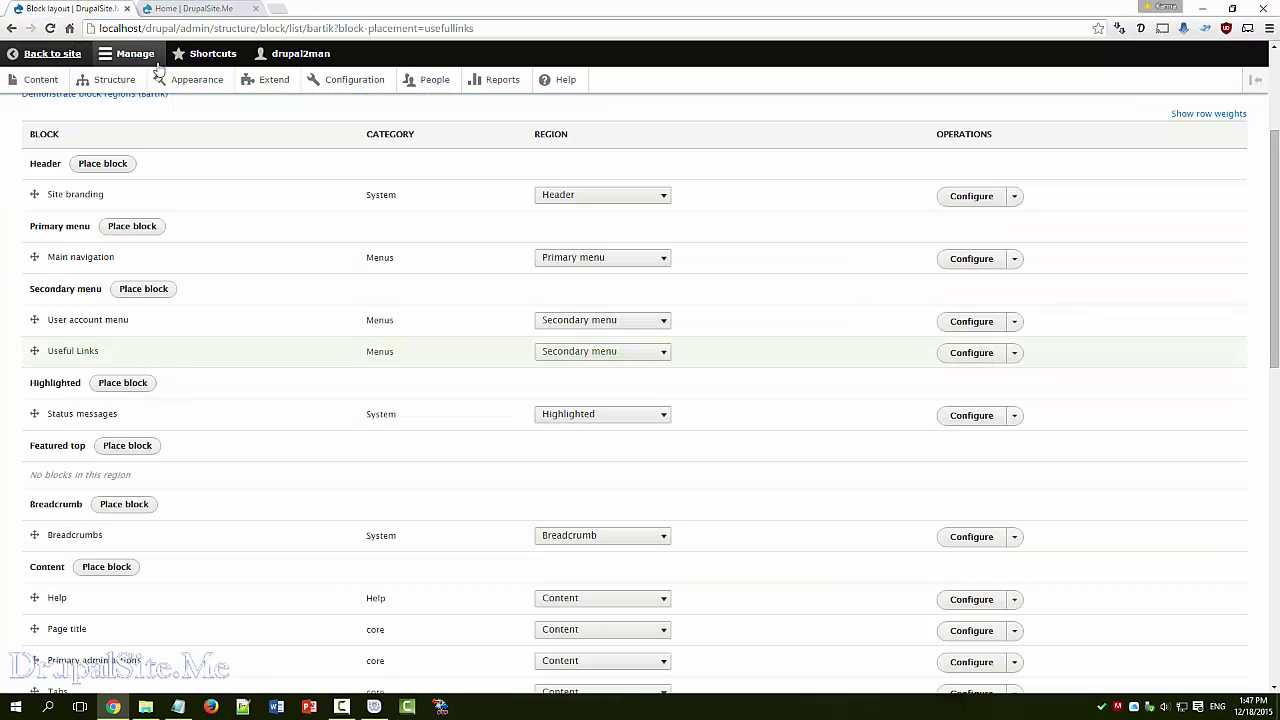
click(664, 356)
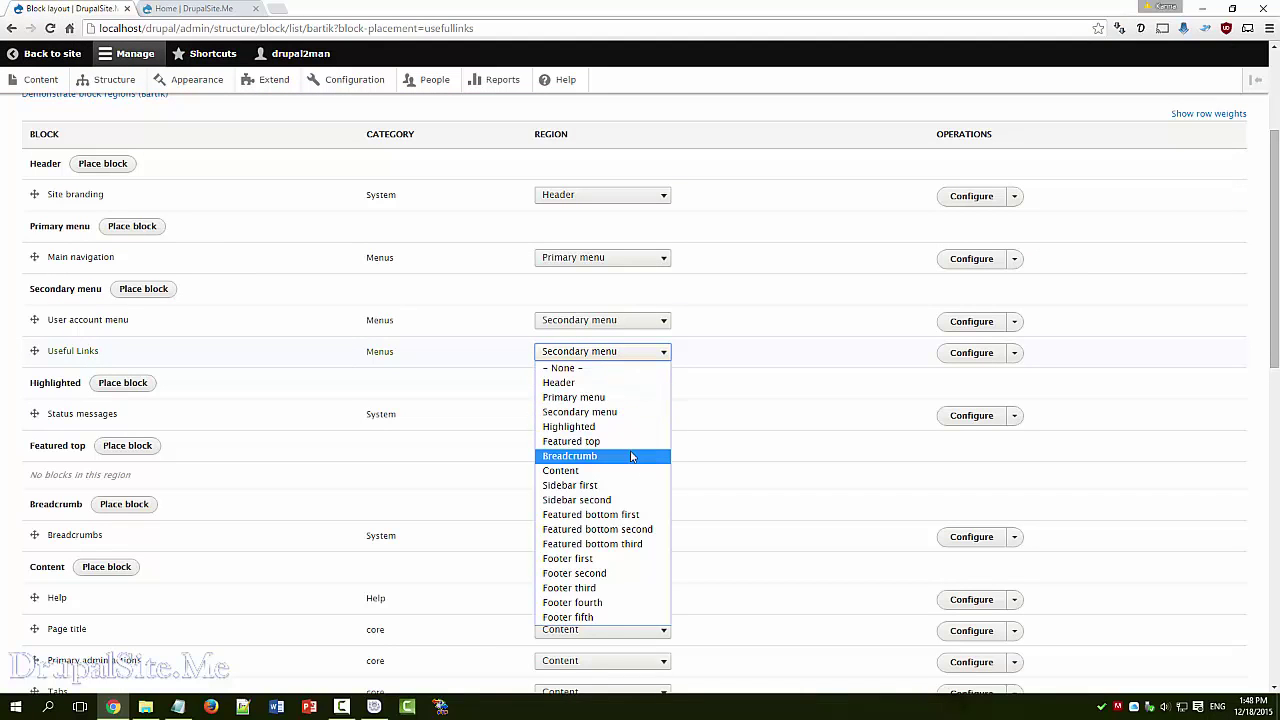
click(576, 499)
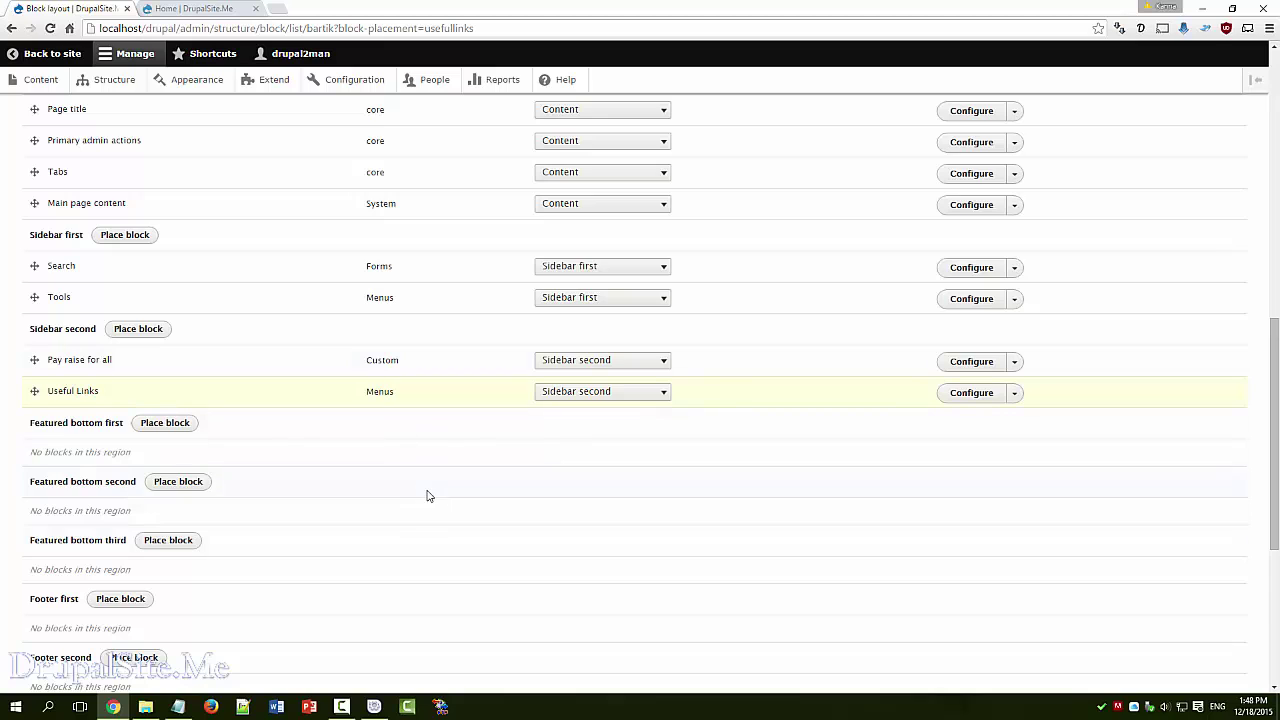
scroll(427, 496, down, 3)
click(63, 657)
Reload the front page and check the Useful Links block's placement there and on the Organisational structure and About Us pages.
click(193, 9)
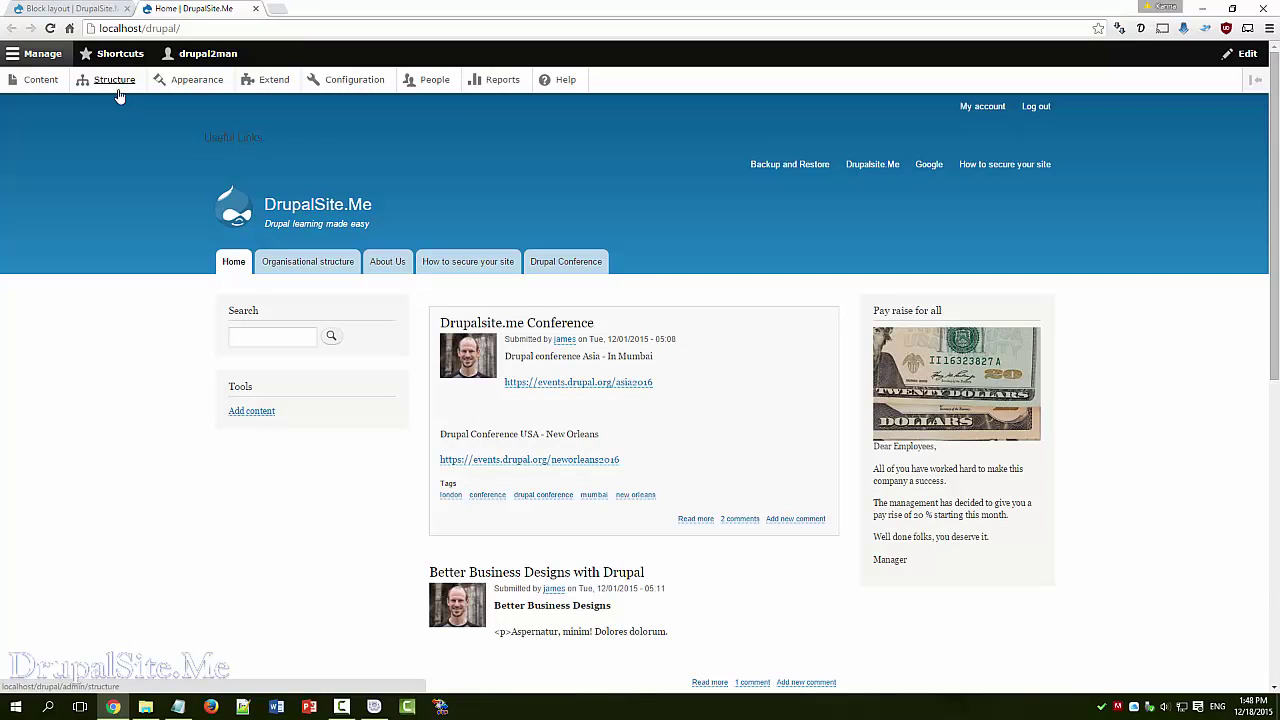
click(49, 30)
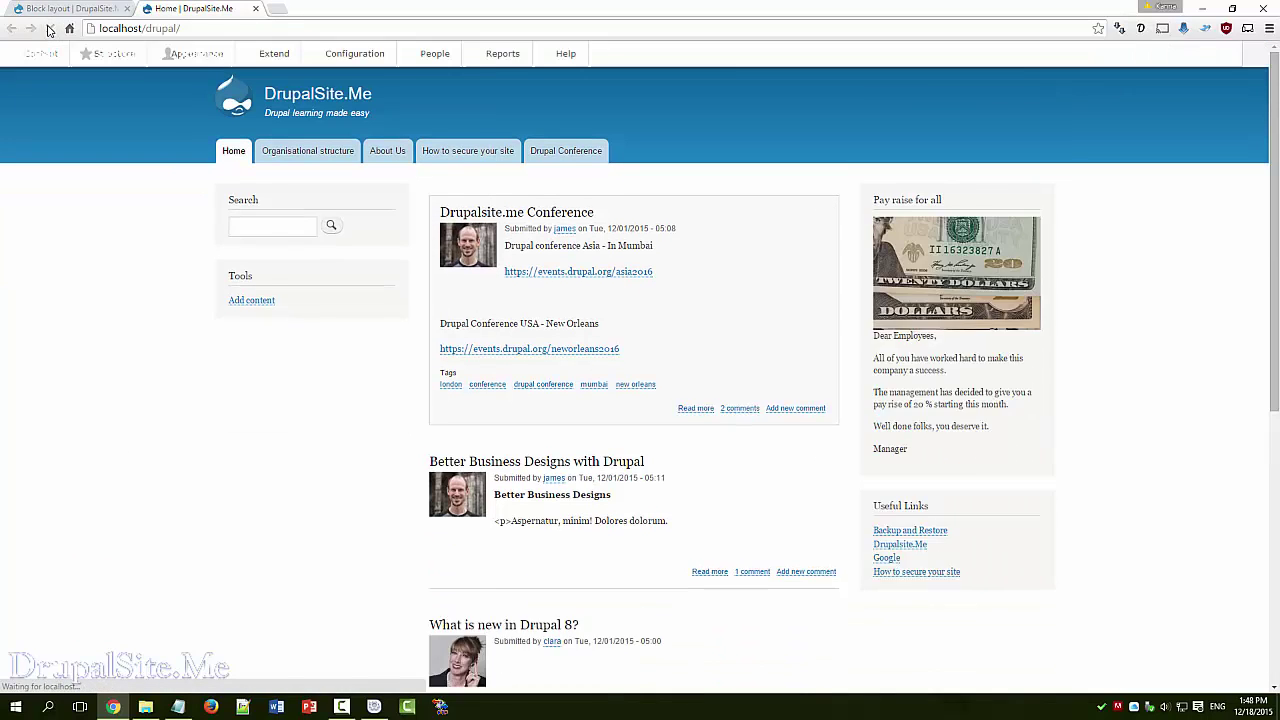
scroll(1150, 508, down, 3)
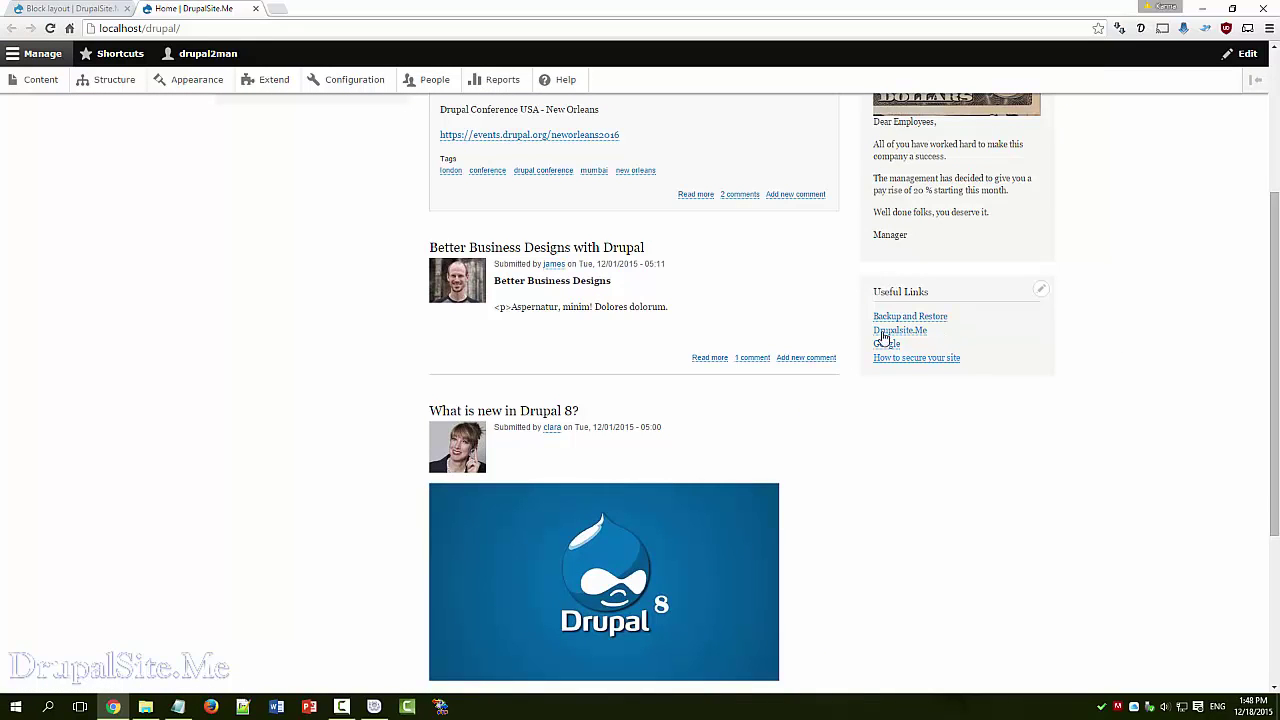
scroll(792, 350, up, 3)
click(296, 203)
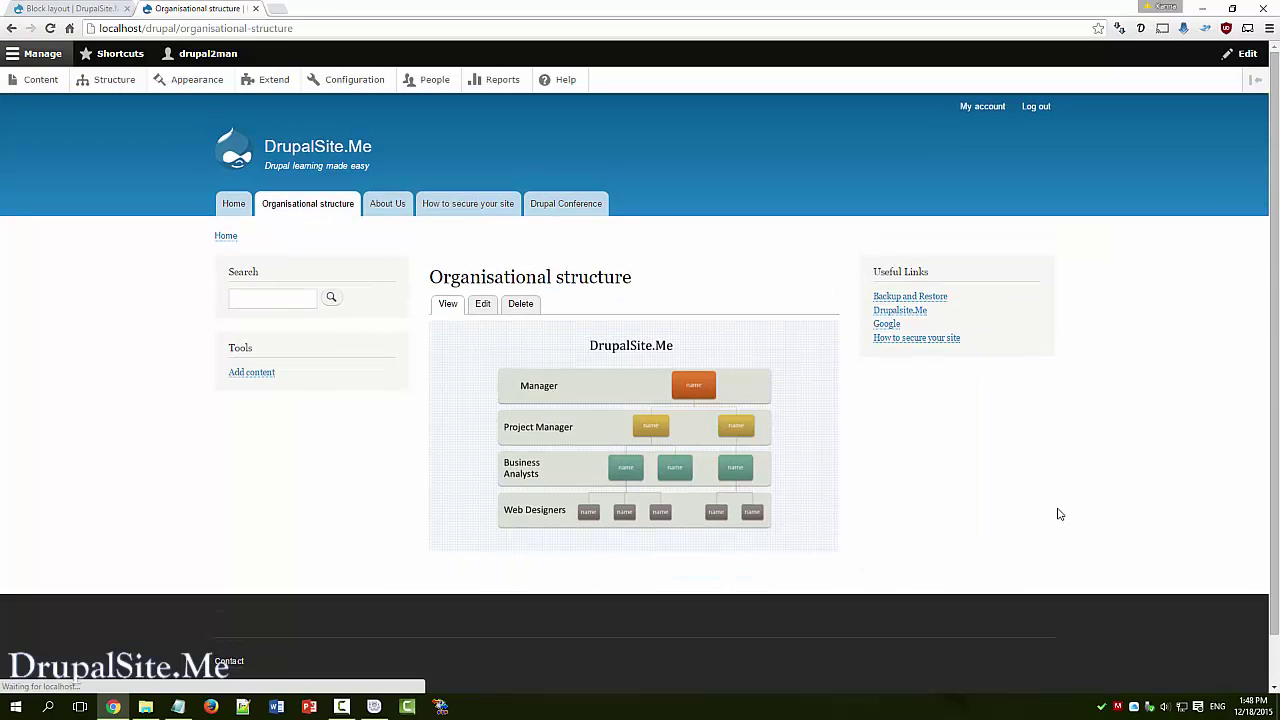
click(391, 206)
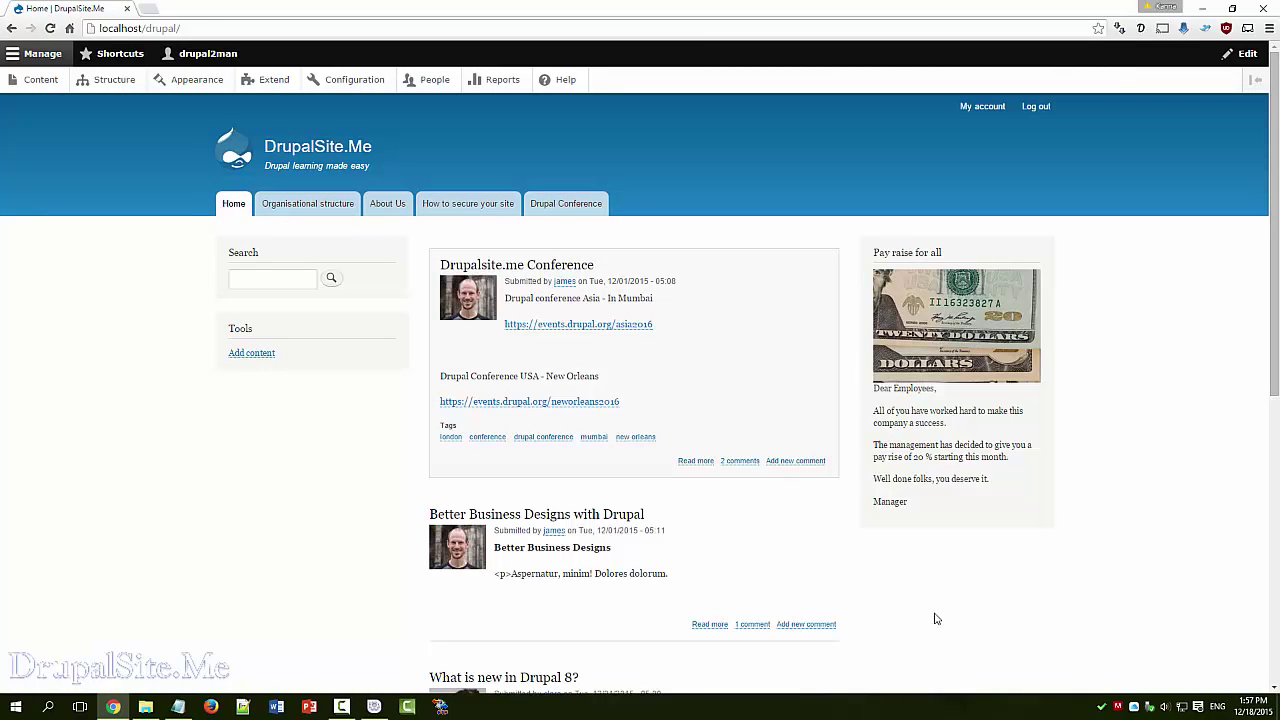
scroll(930, 616, down, 1)
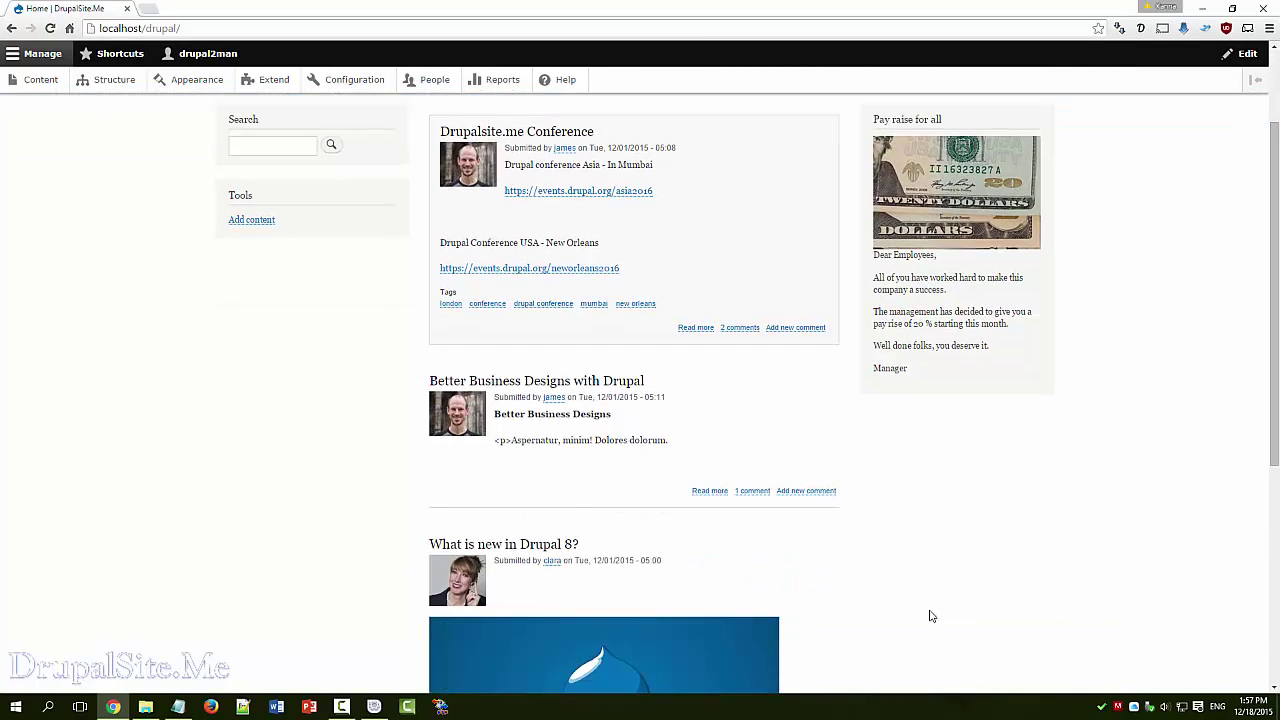